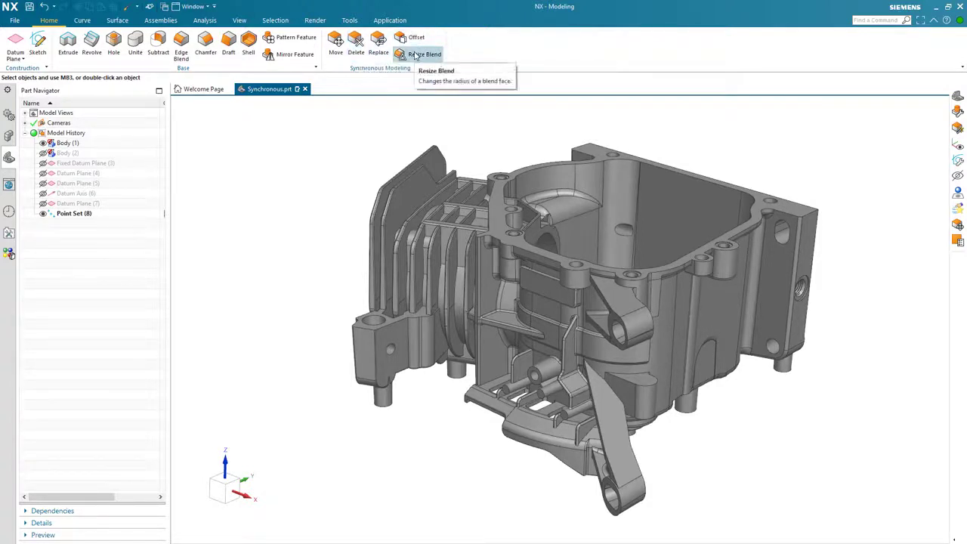
click(442, 69)
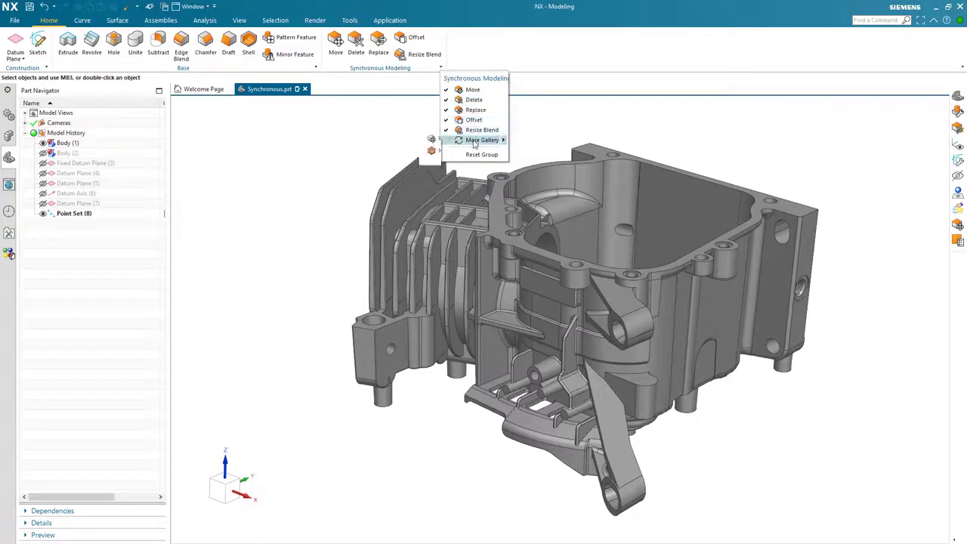
mouse_move(474, 142)
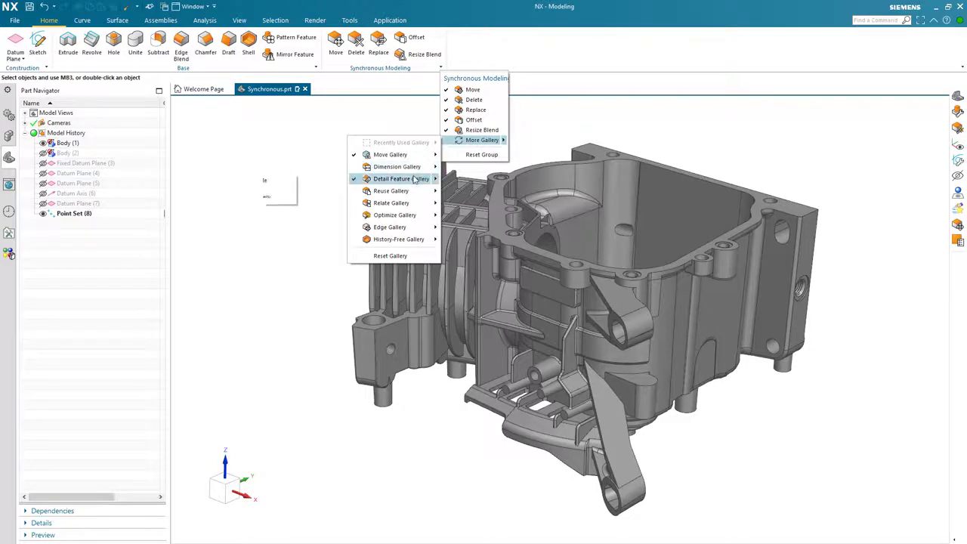
mouse_move(411, 191)
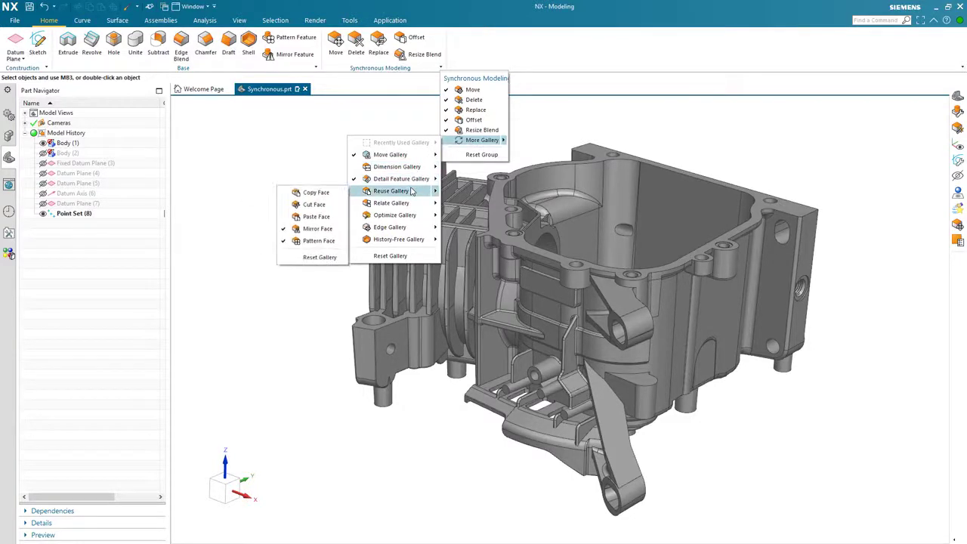
mouse_move(406, 216)
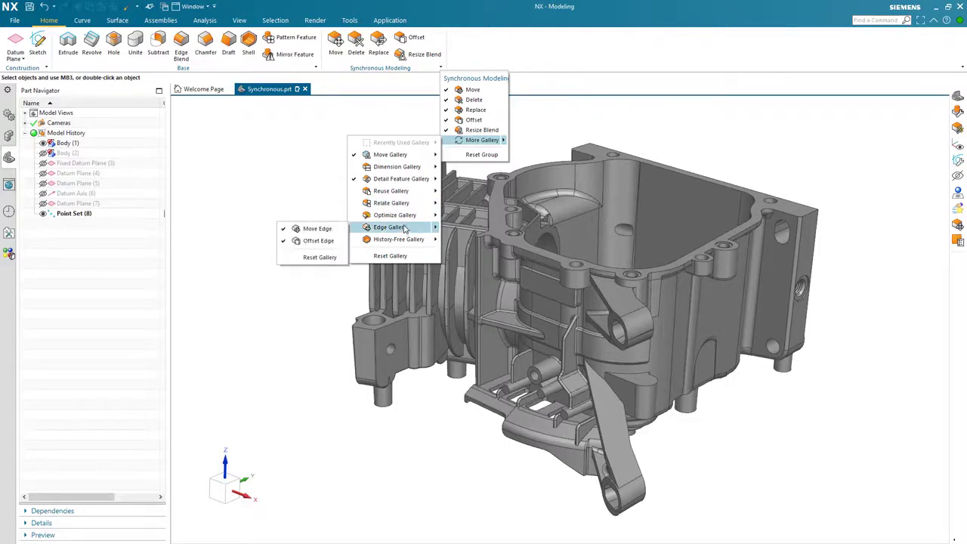
key(Escape)
key(Escape)
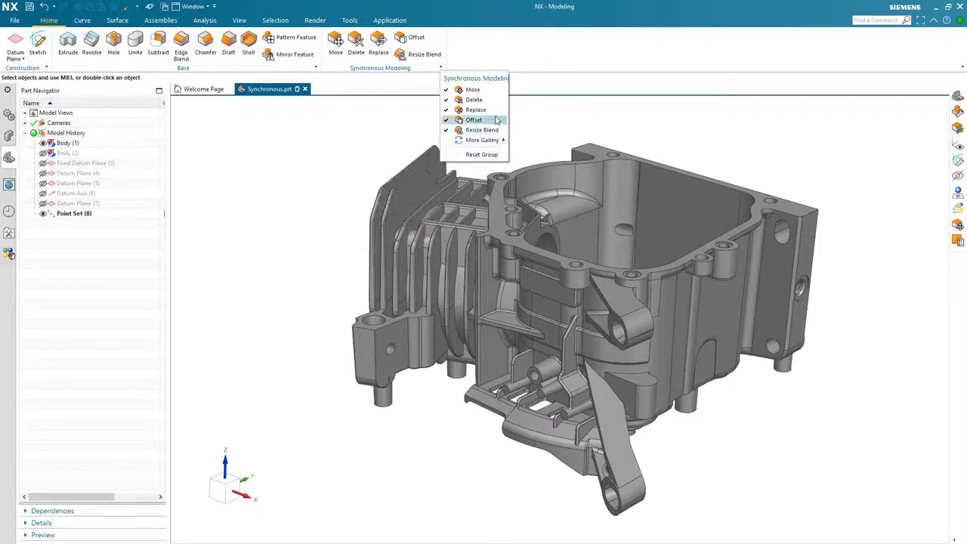
key(Escape)
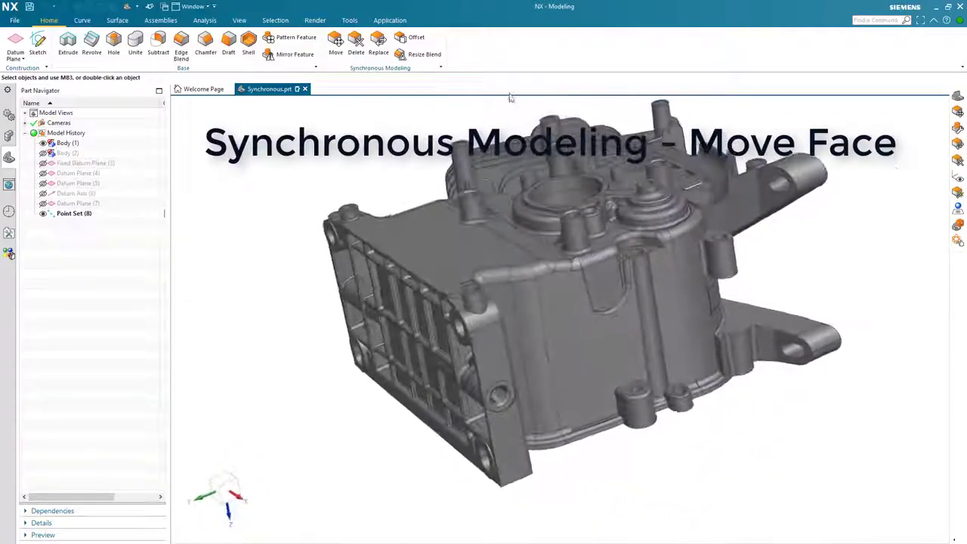
Step: Raise the top face of the boss at the housing's lower outer wall by 15 mm using Move Face with Distance-Angle motion
click(337, 43)
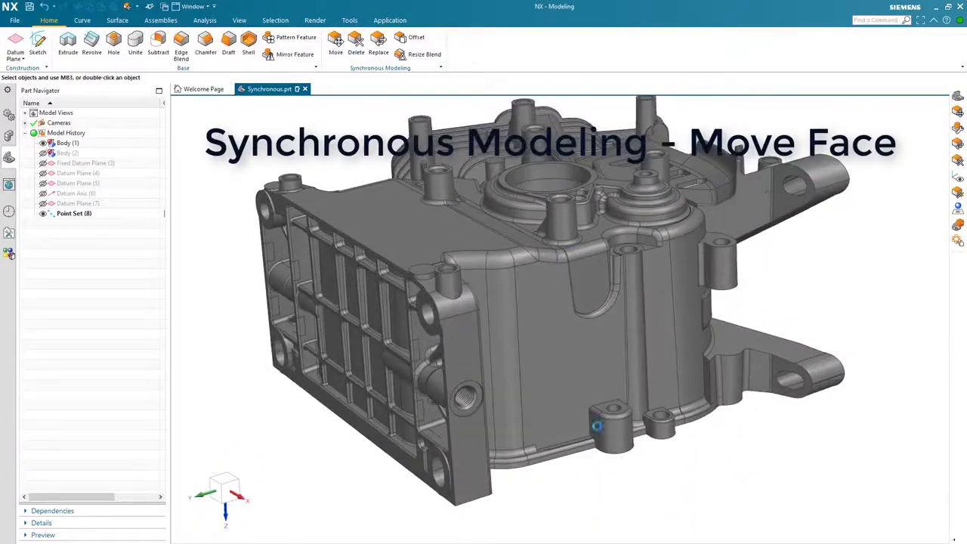
scroll(630, 453, up, 5)
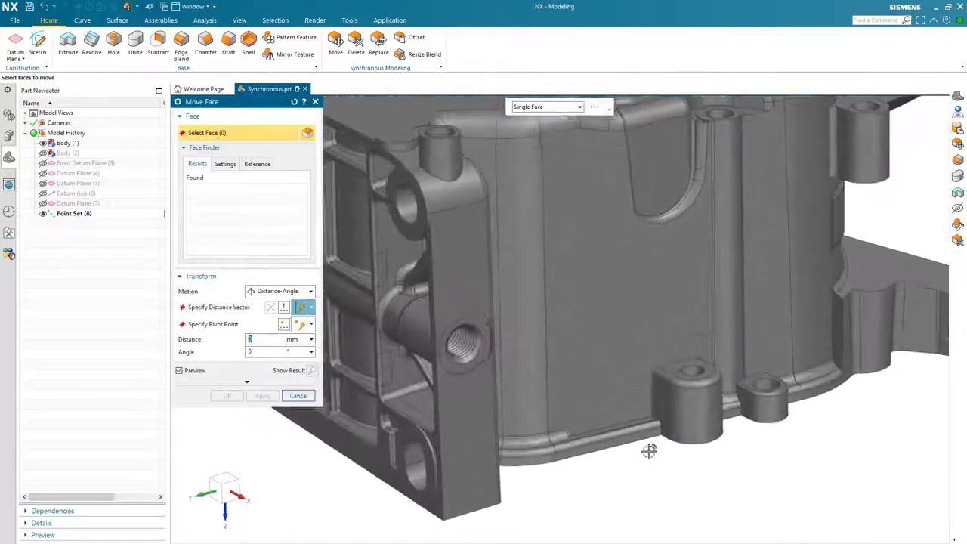
click(671, 348)
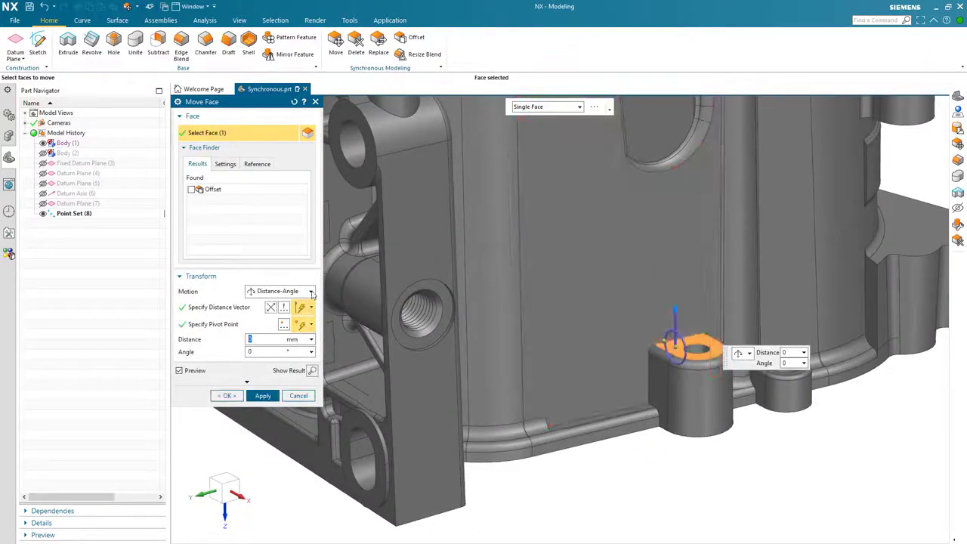
click(310, 292)
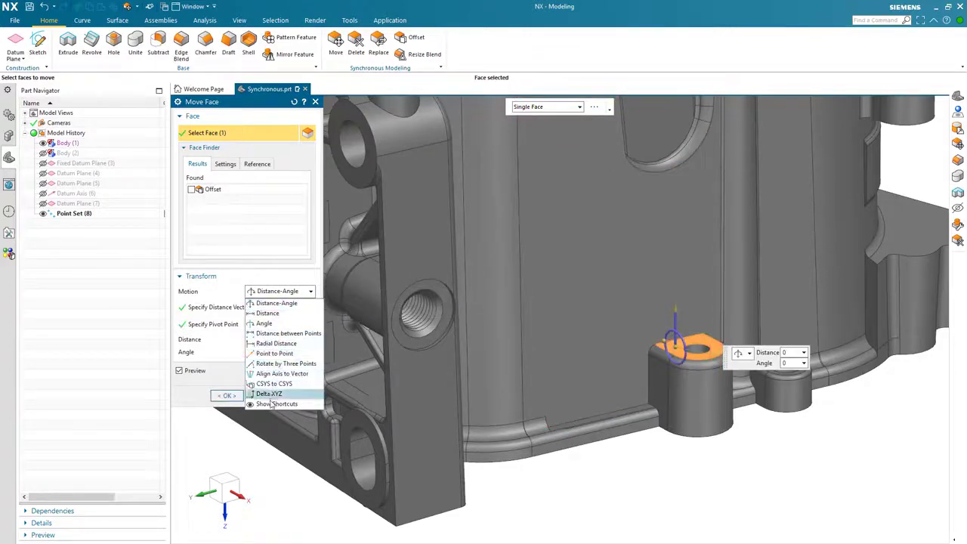
click(276, 303)
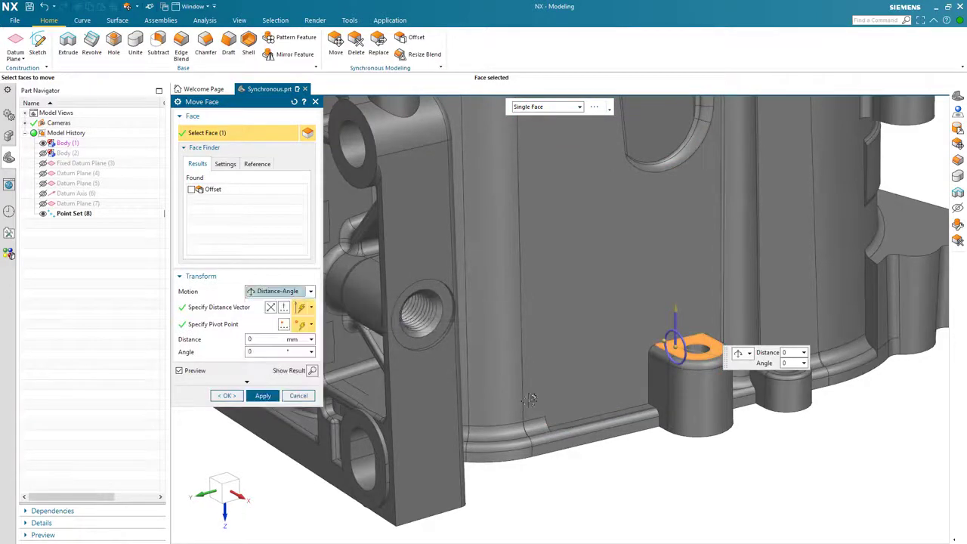
drag(673, 305, 669, 279)
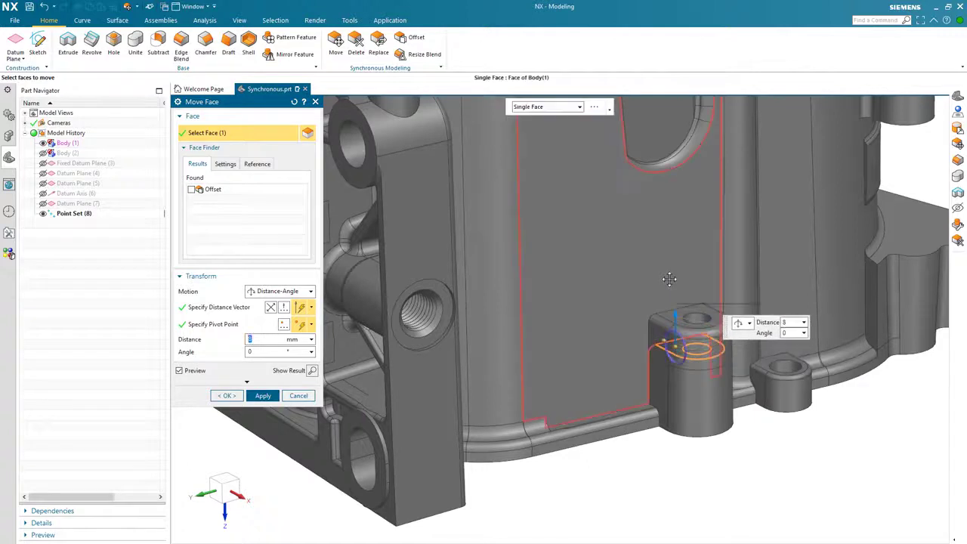
text(15)
key(Return)
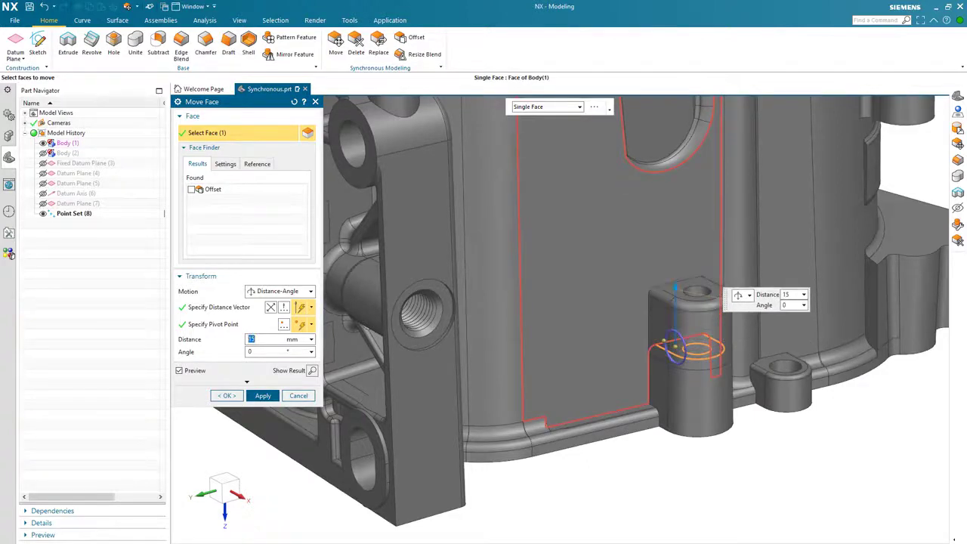
click(227, 395)
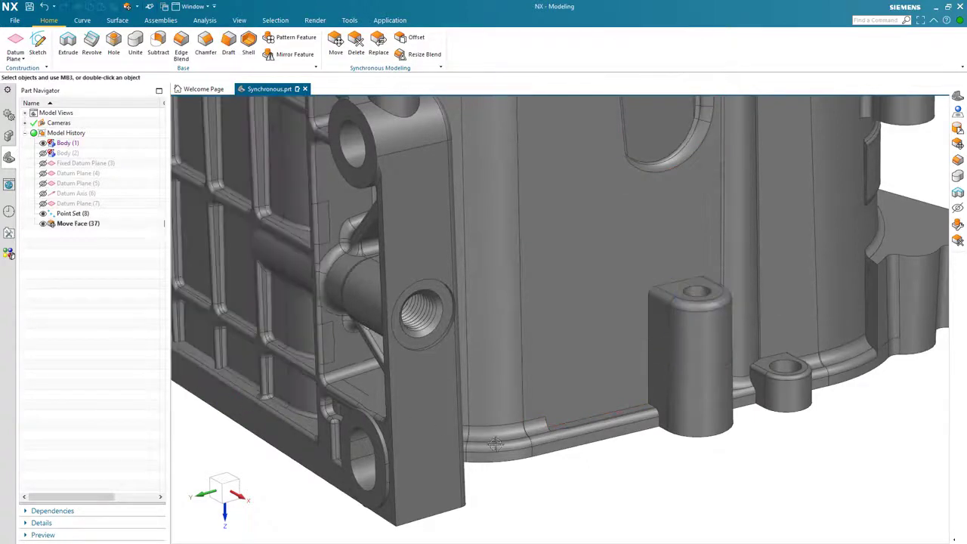
Step: Move the cylindrical face of the solid pin attached to the vertical rib 4 mm perpendicular to its axis, along the rib
middle_drag(495, 443, 699, 410)
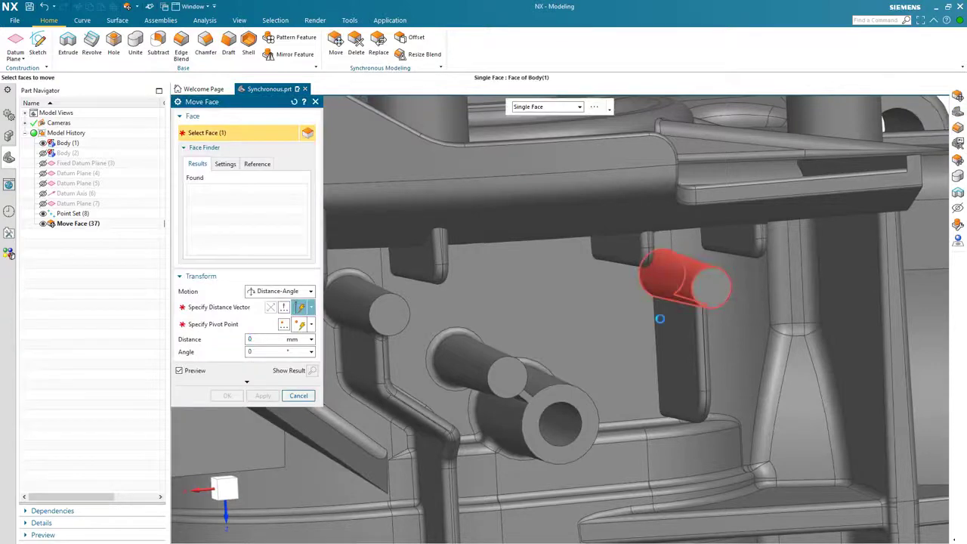
click(659, 317)
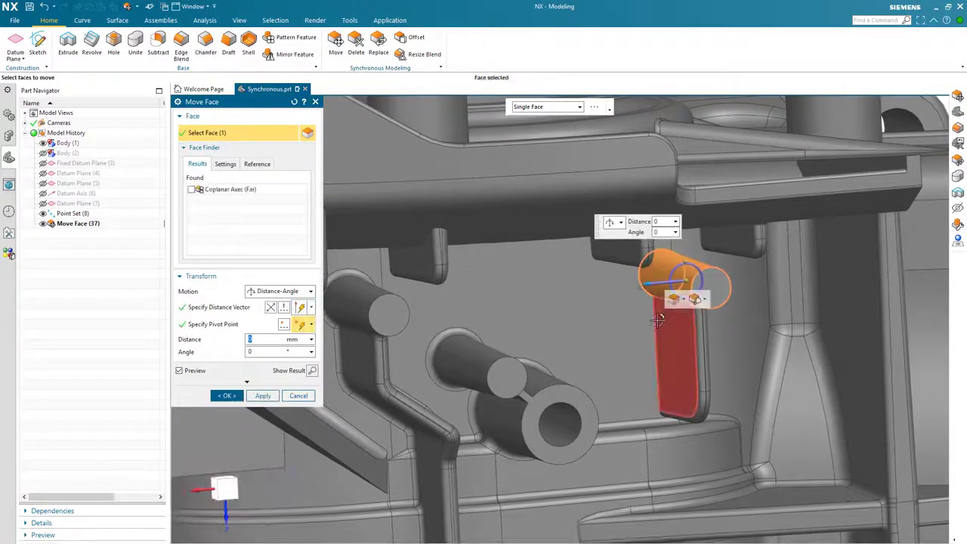
middle_click(495, 259)
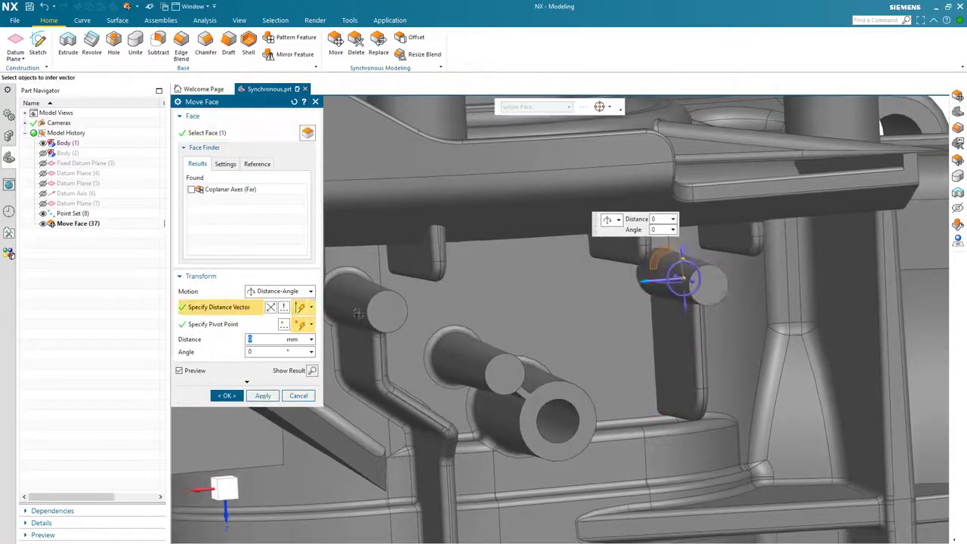
middle_drag(495, 259, 681, 289)
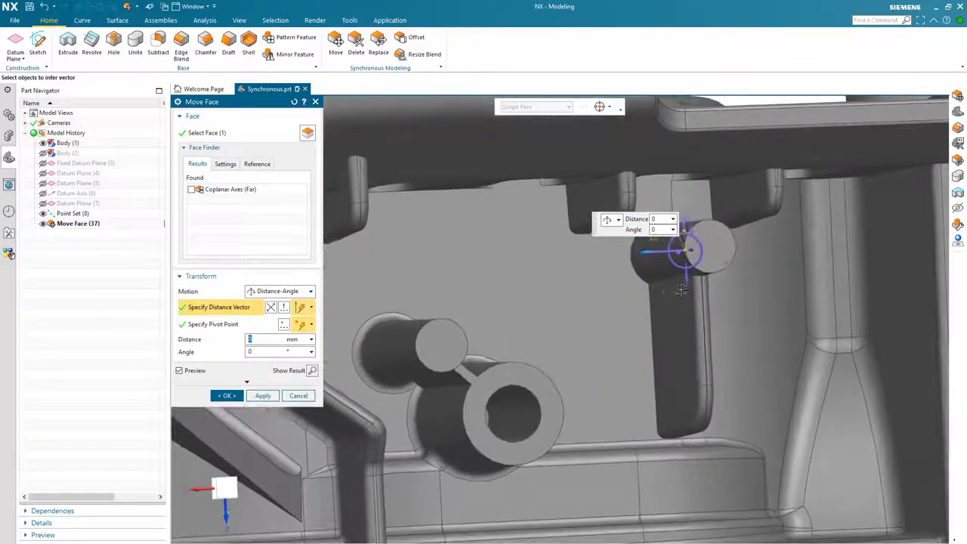
click(684, 281)
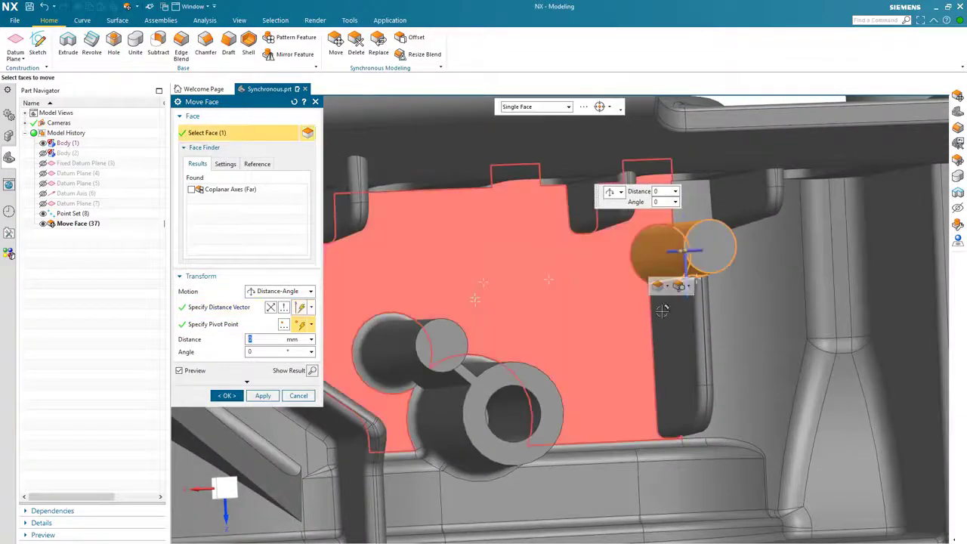
middle_drag(683, 295, 686, 305)
drag(686, 306, 688, 338)
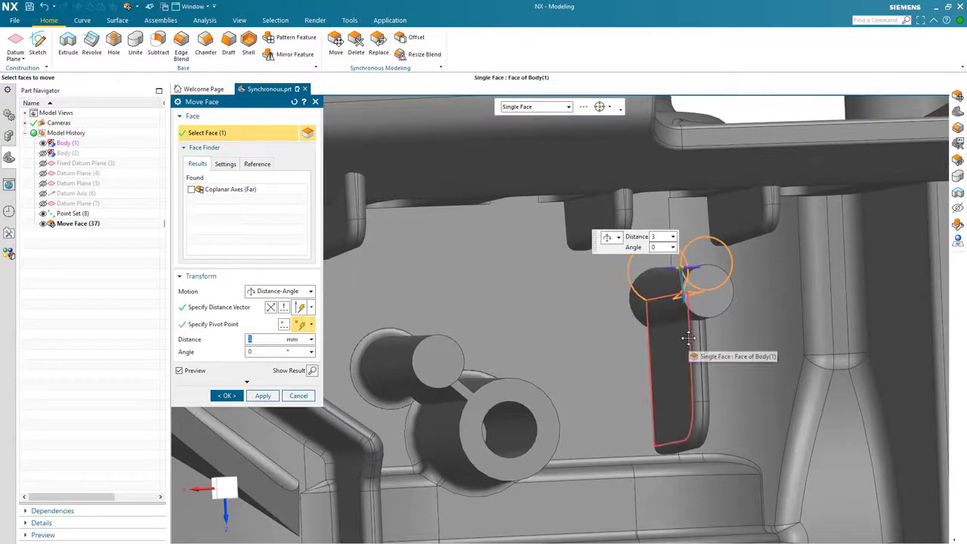
text(4)
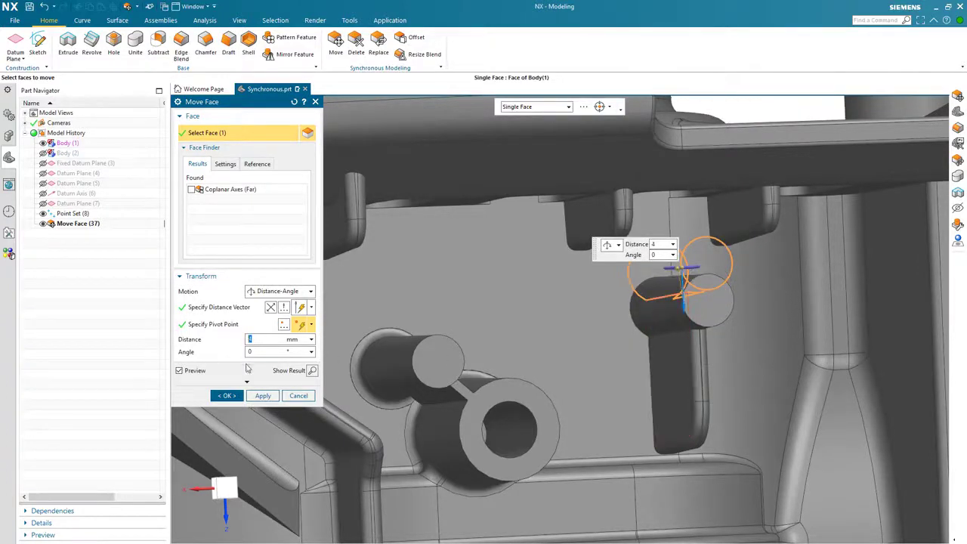
click(262, 395)
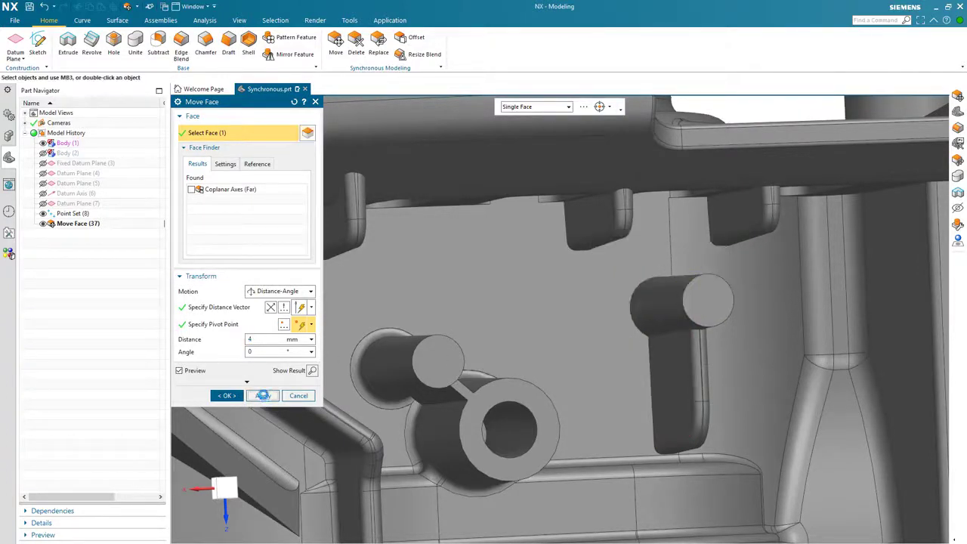
Step: Move the cylindrical face of the solid pin beside the hollow boss 5 mm away from the boss, along the connecting web's edge
shift+middle_drag(349, 368, 432, 345)
click(480, 337)
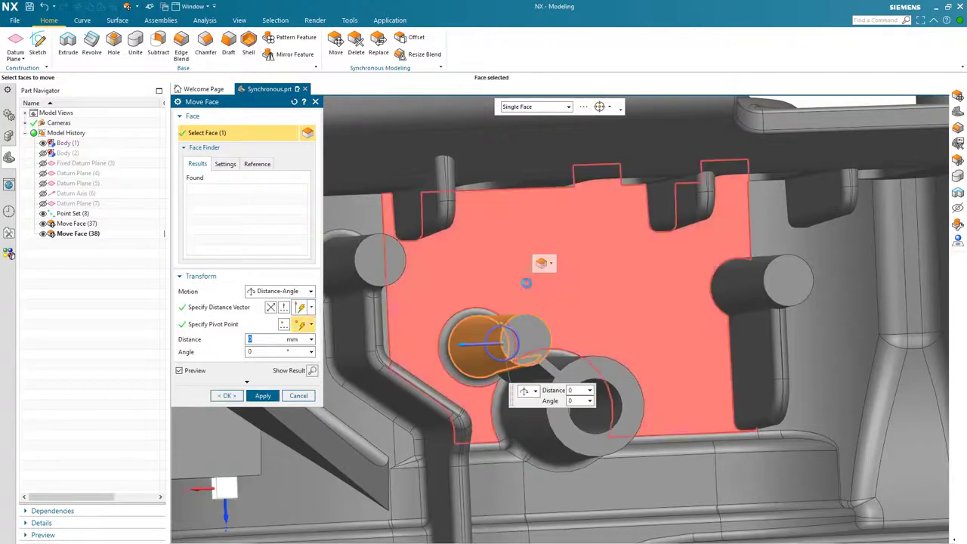
click(227, 309)
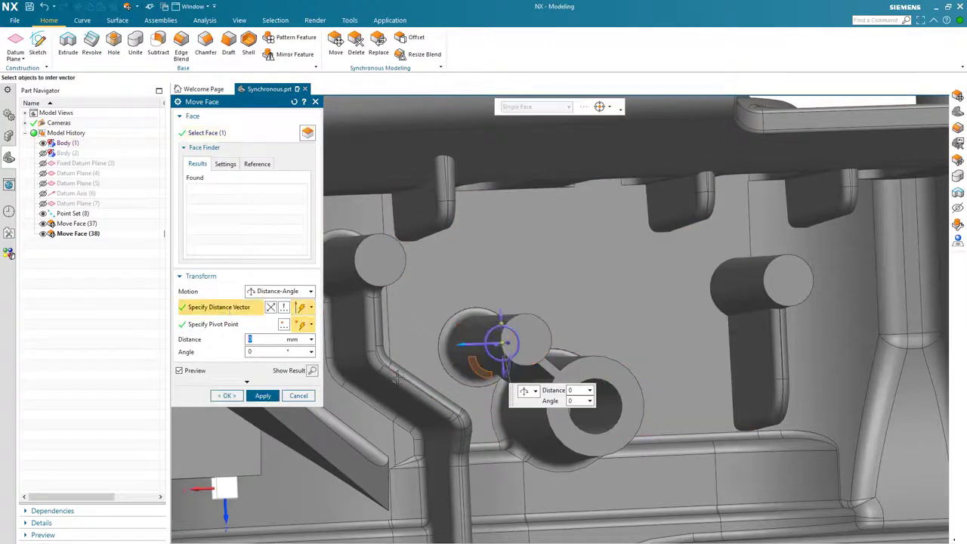
scroll(463, 392, up, 5)
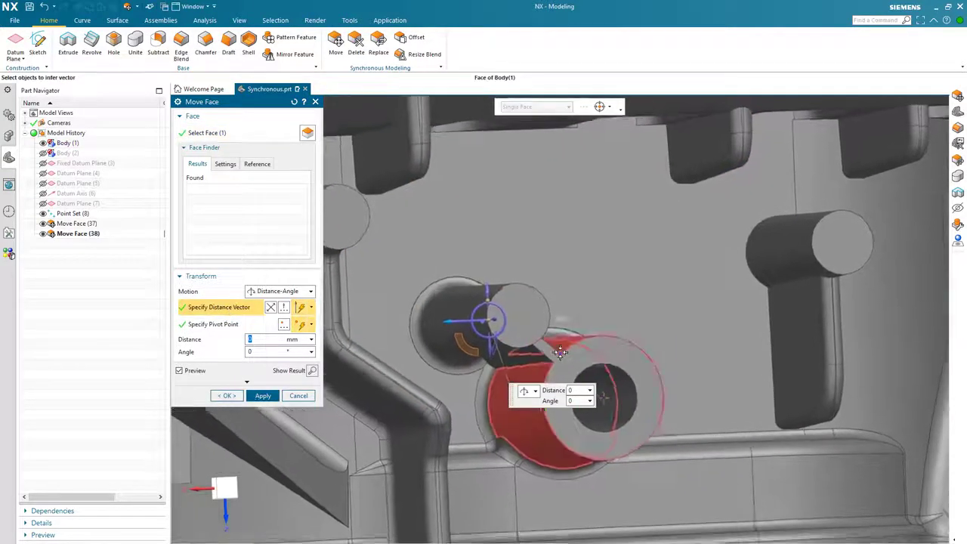
scroll(560, 352, up, 3)
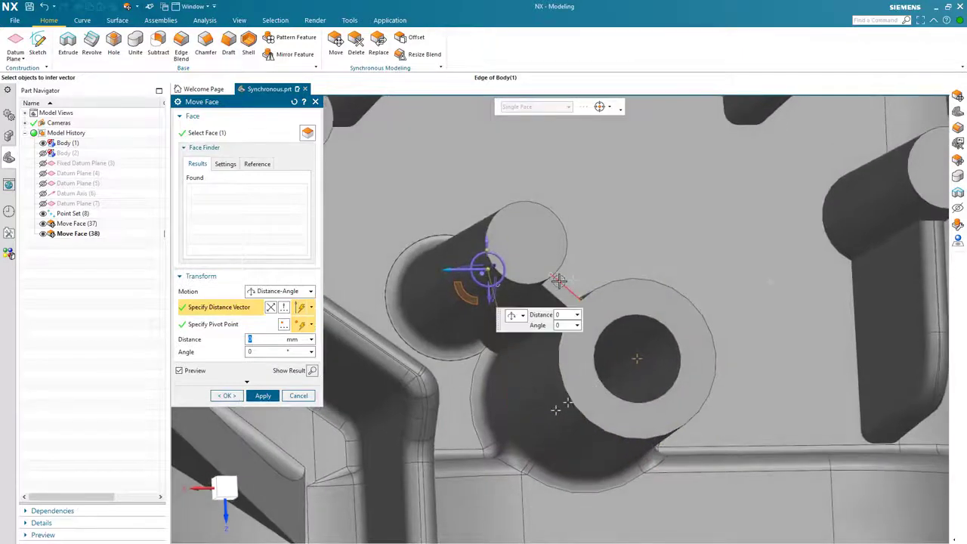
click(547, 304)
scroll(547, 305, down, 3)
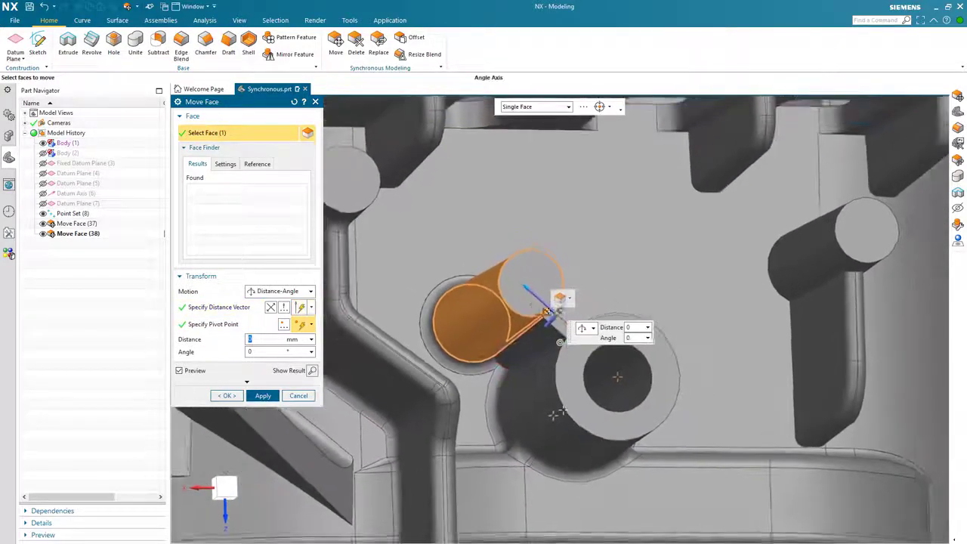
drag(526, 292, 501, 267)
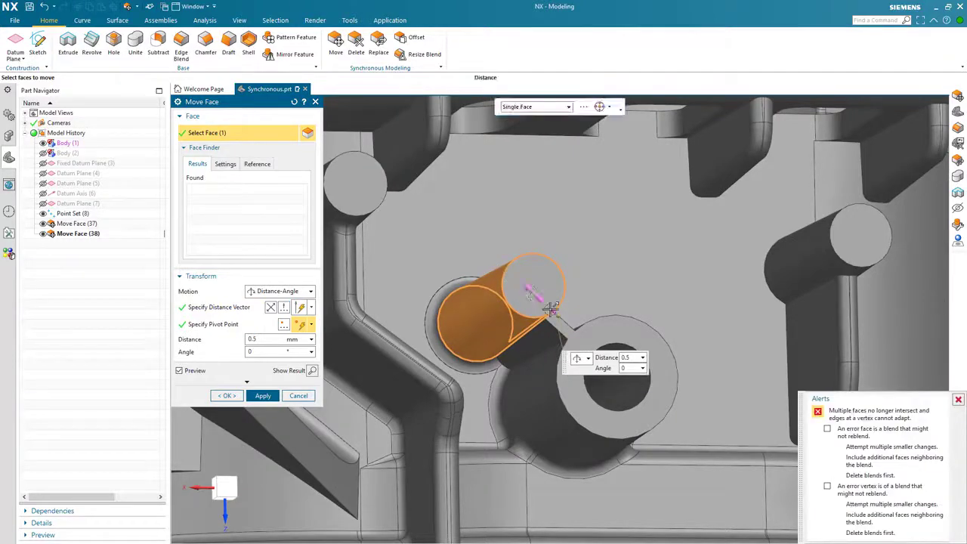
drag(553, 310, 514, 280)
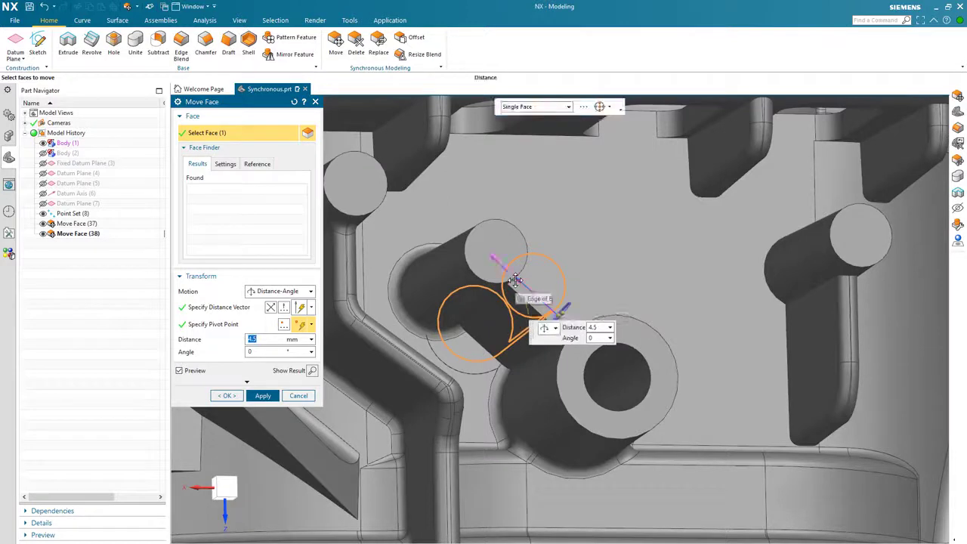
text(5)
key(Return)
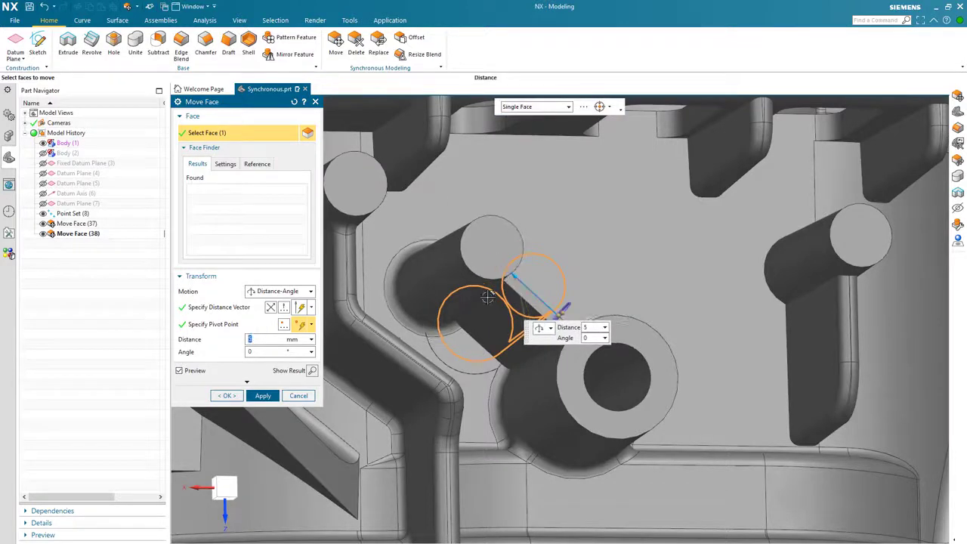
click(263, 396)
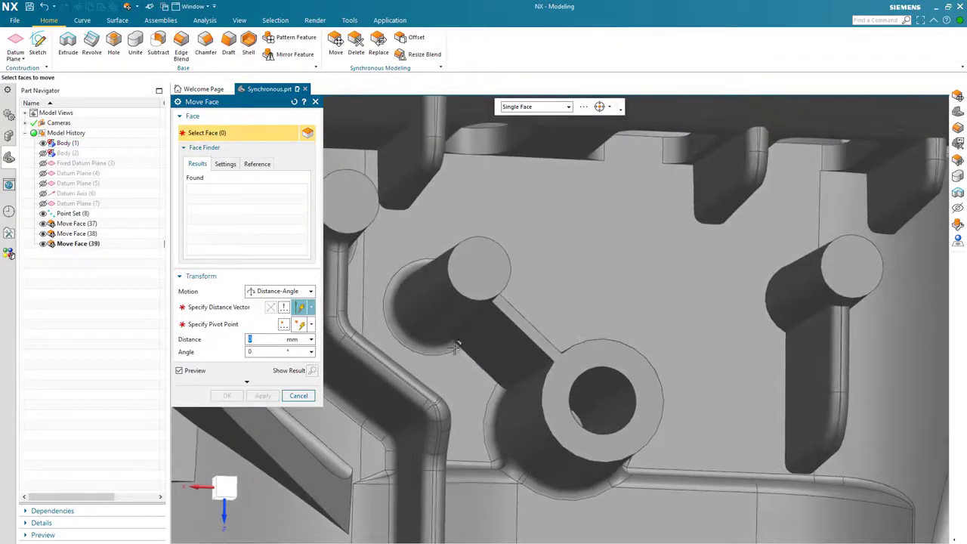
Step: Rotate the solid pin's cylindrical face and both side faces of its connecting web to 312° about the hollow boss's hole center
click(449, 311)
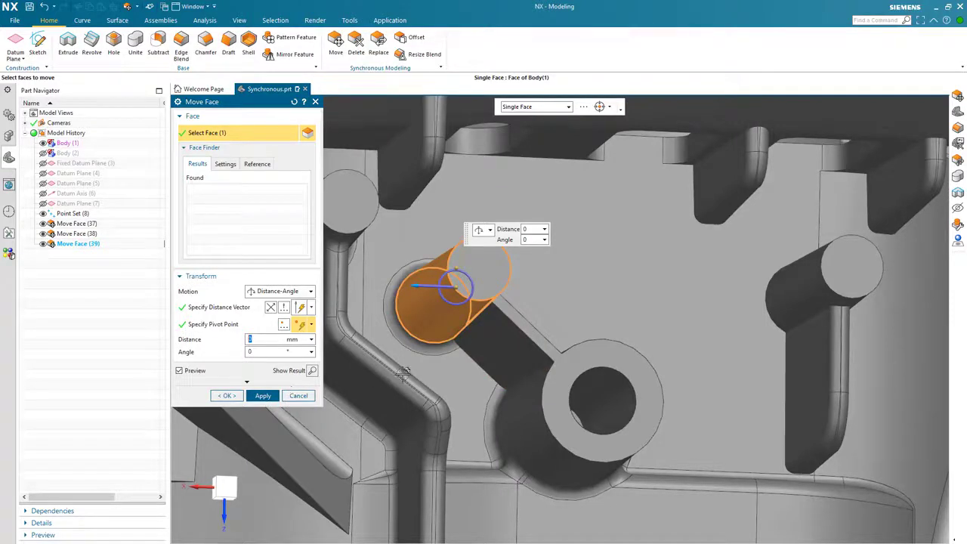
click(488, 332)
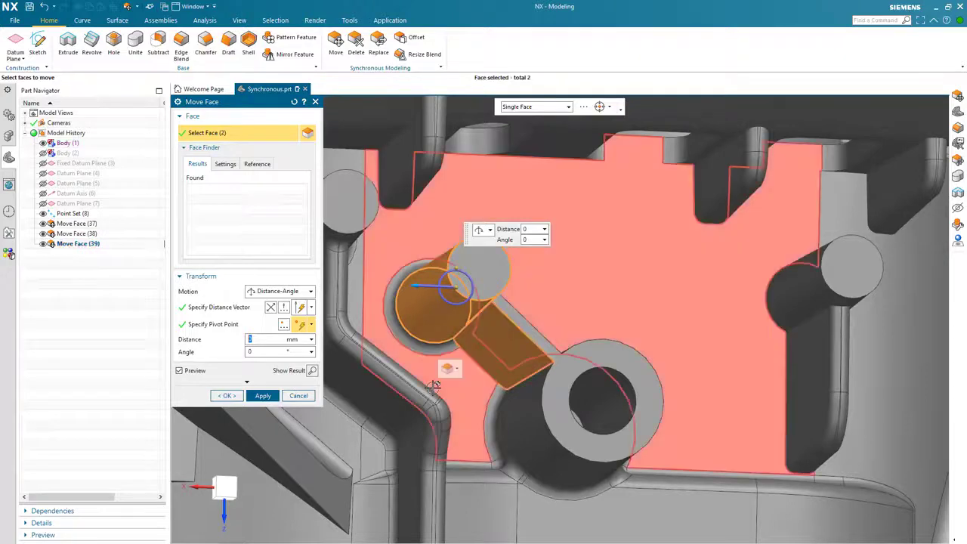
middle_drag(373, 430, 460, 367)
click(391, 388)
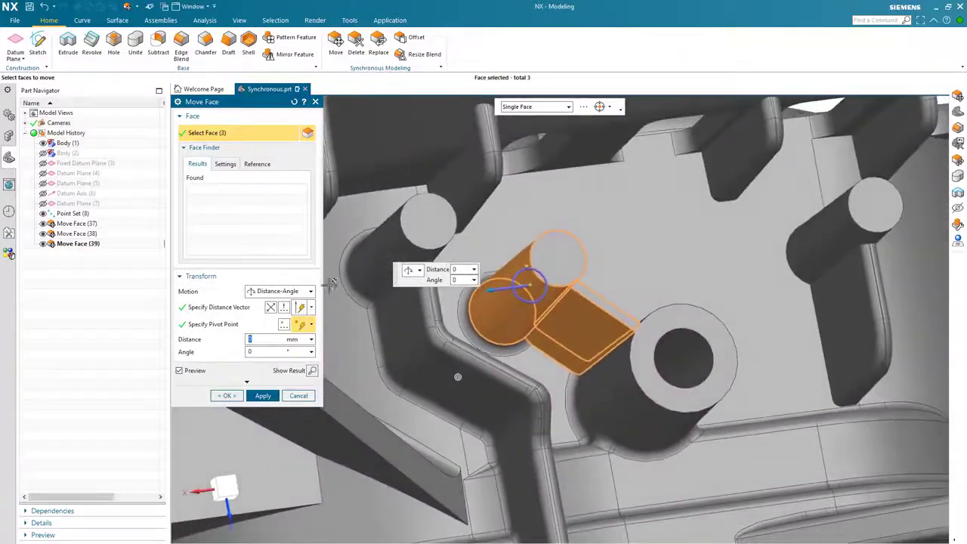
click(252, 314)
middle_drag(568, 324, 470, 433)
click(600, 325)
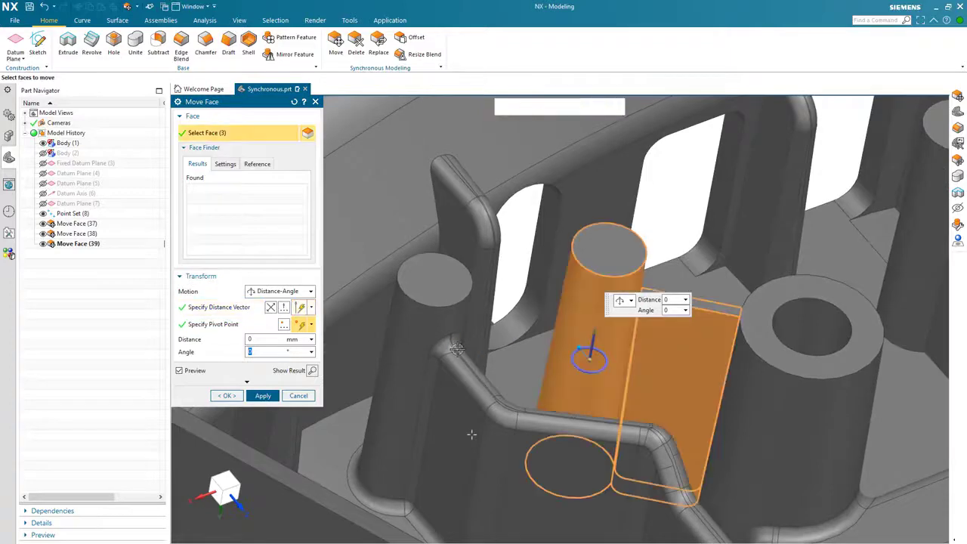
click(303, 327)
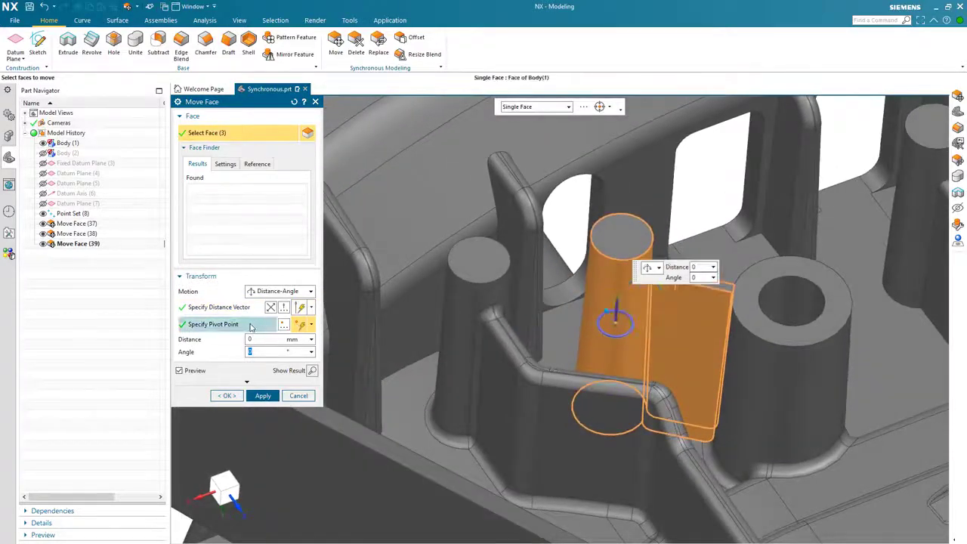
middle_drag(650, 317, 717, 307)
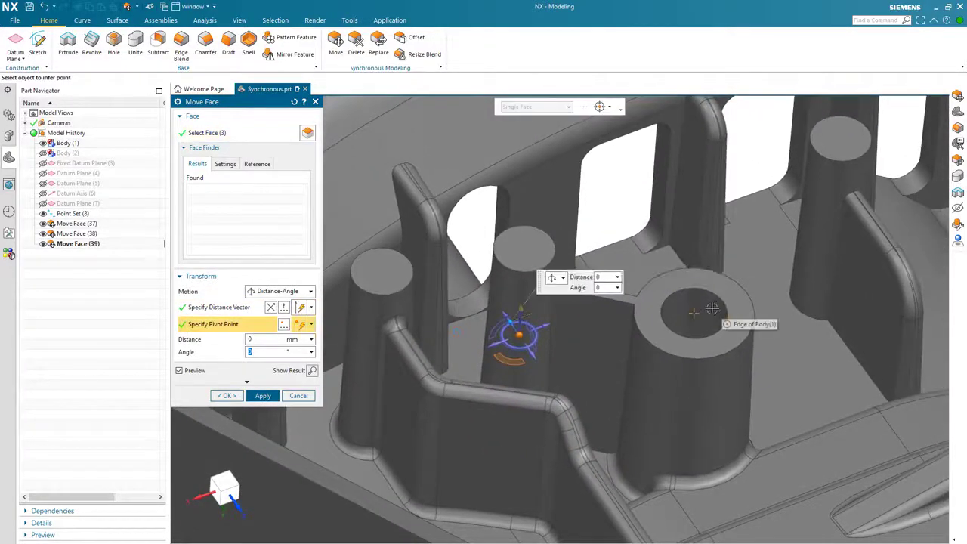
click(694, 313)
middle_drag(694, 313, 645, 330)
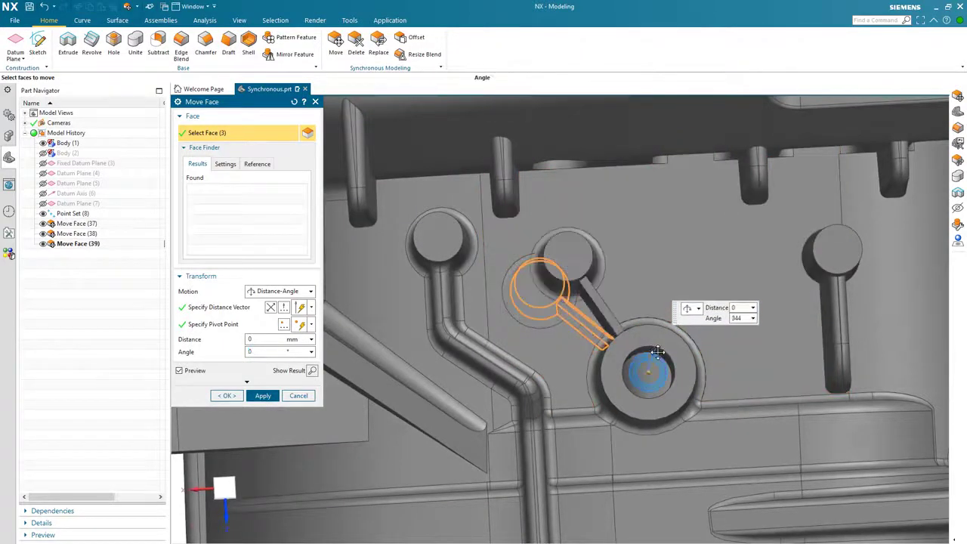
drag(664, 353, 665, 354)
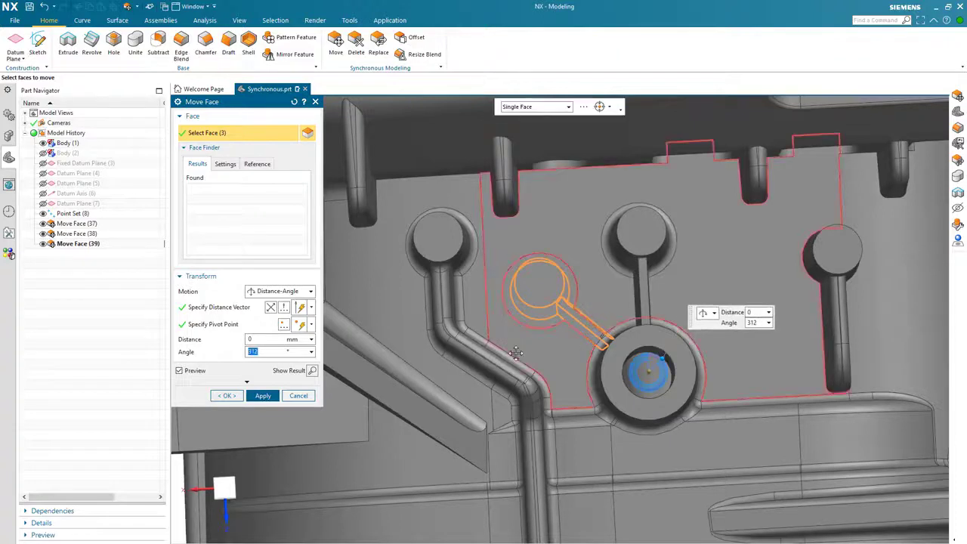
click(229, 396)
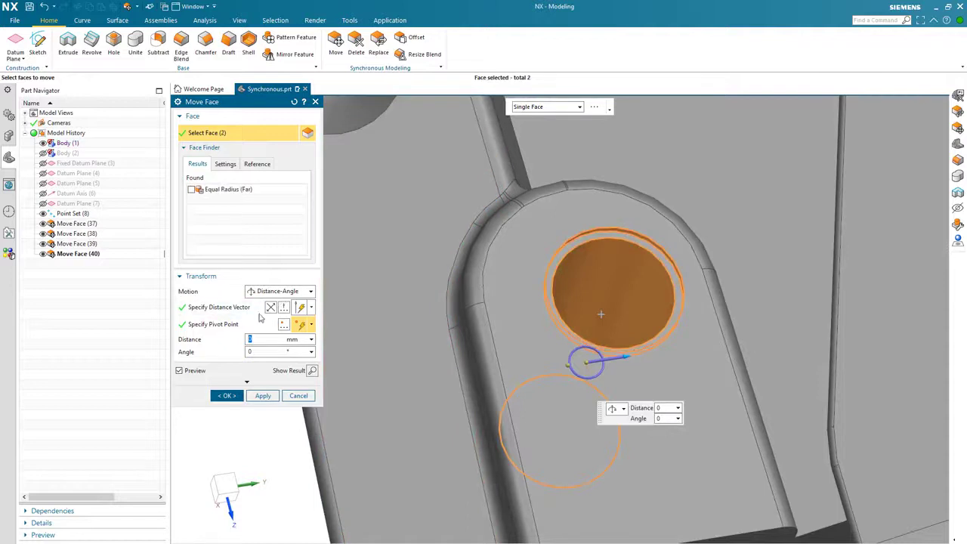
Step: Move the two selected hole faces with Point to Point motion, from the hole's arc center to the existing point of the point set
click(272, 292)
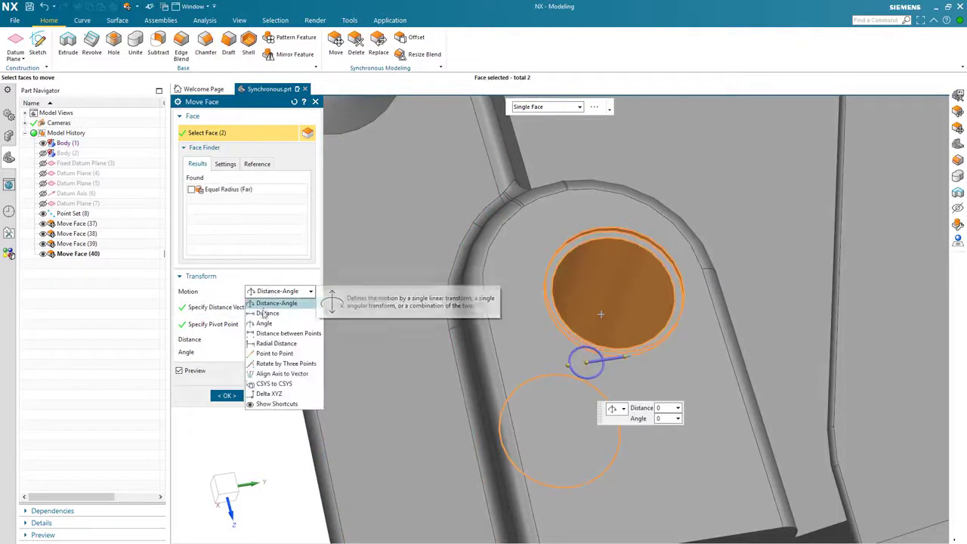
click(259, 355)
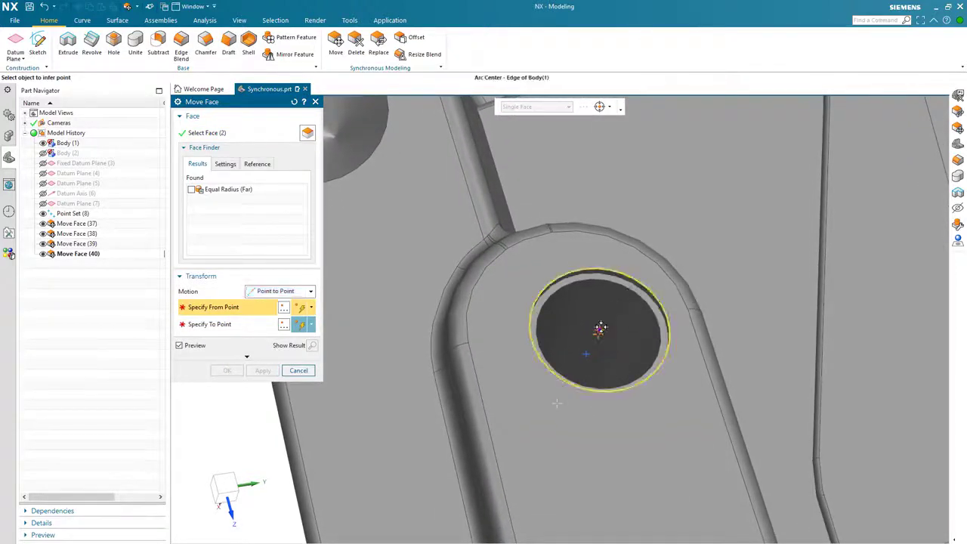
click(599, 328)
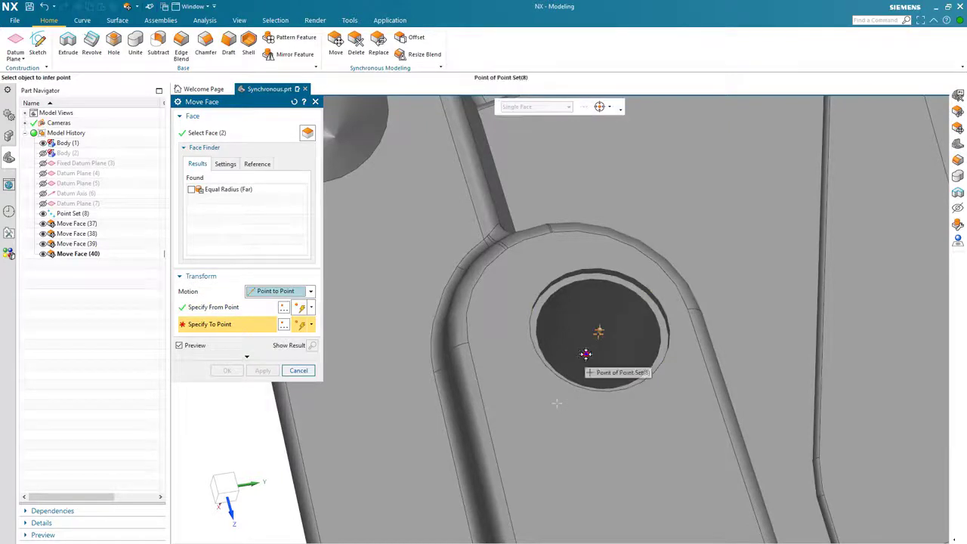
click(544, 363)
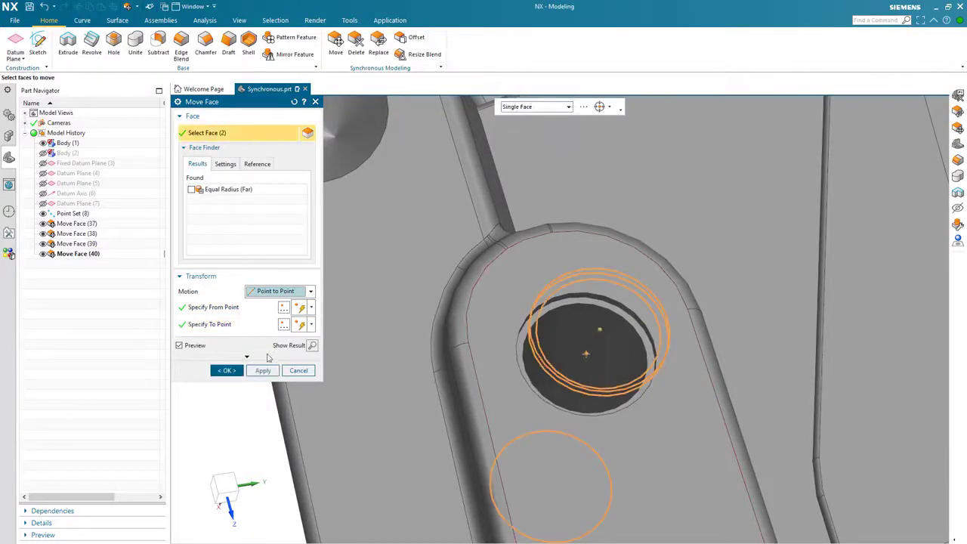
click(228, 371)
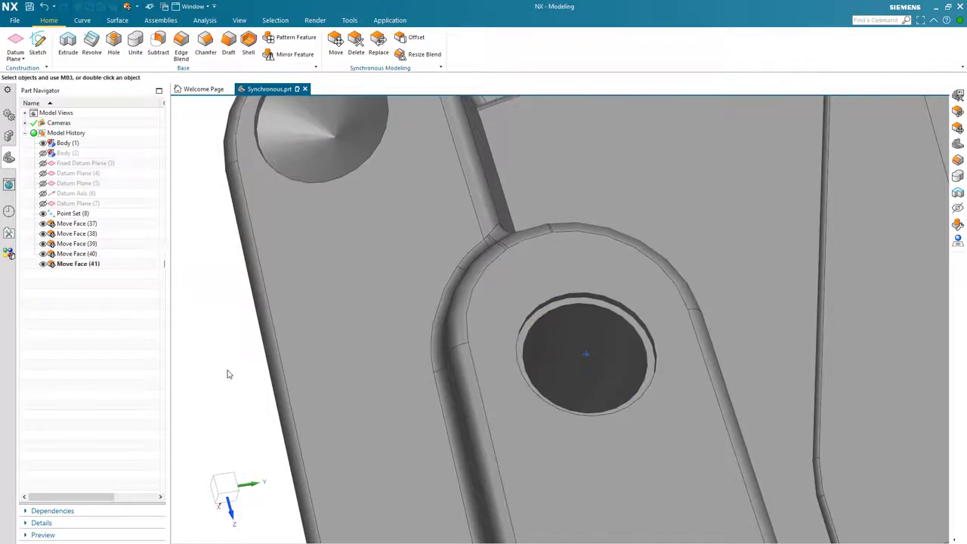
Step: Review the Move Face features in the model history one by one, from Move Face (41) back to Move Face (37)
scroll(228, 374, down, 3)
middle_drag(226, 371, 237, 338)
click(78, 264)
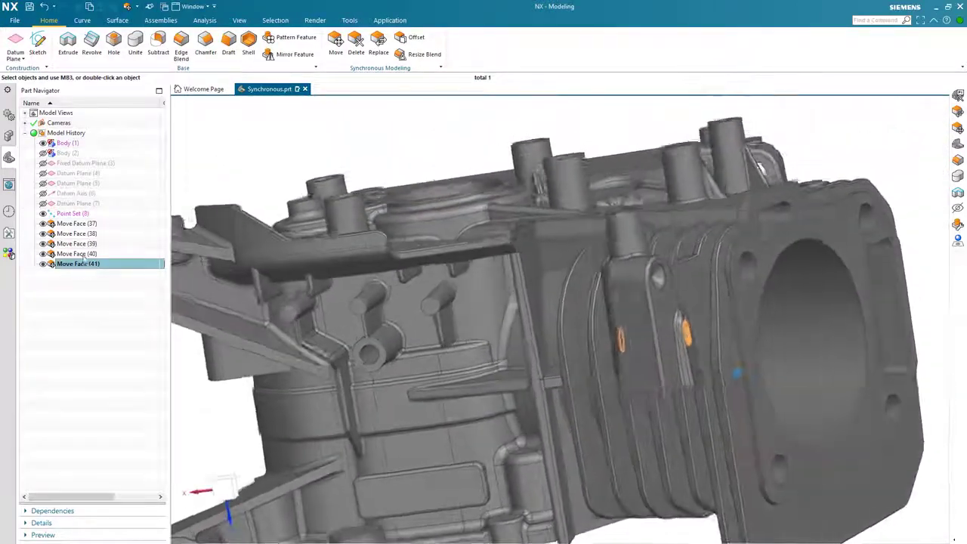
click(80, 254)
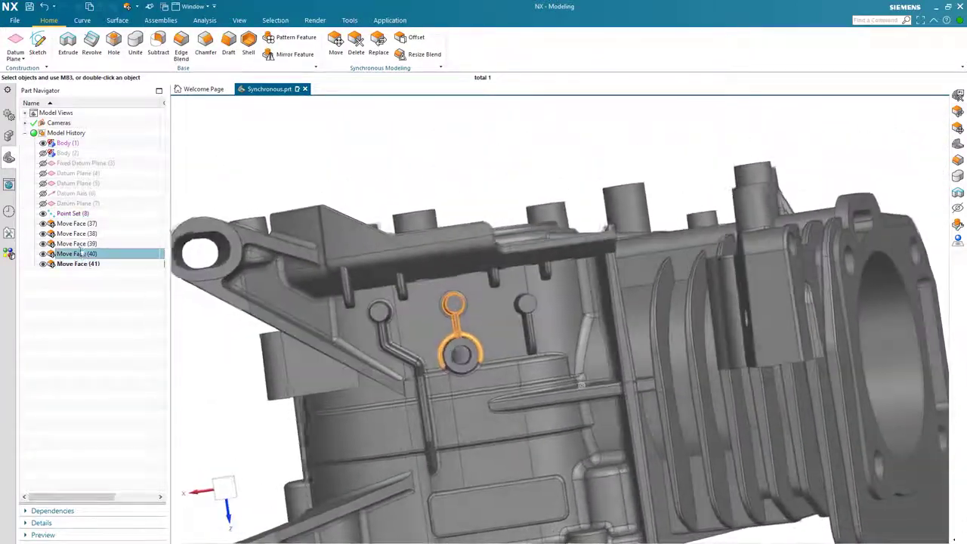
click(77, 244)
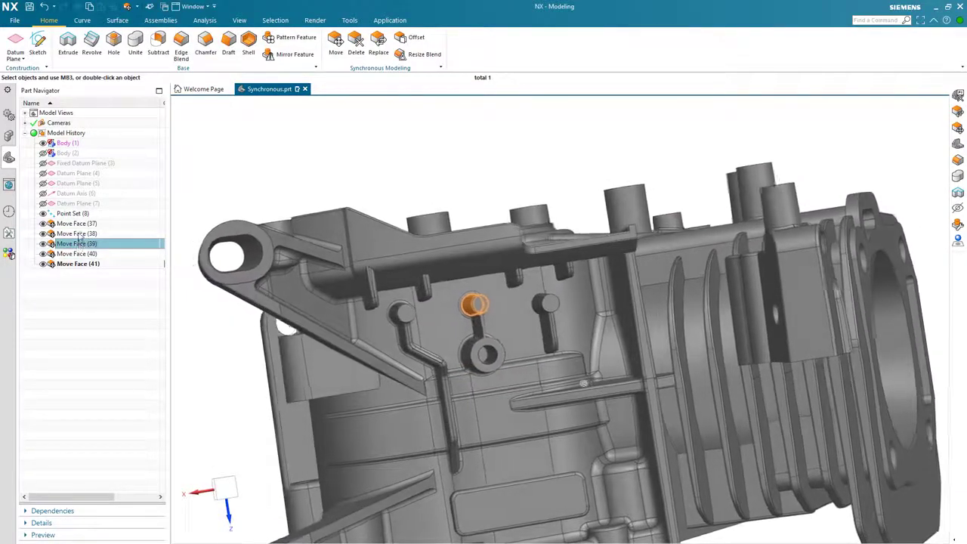
click(78, 234)
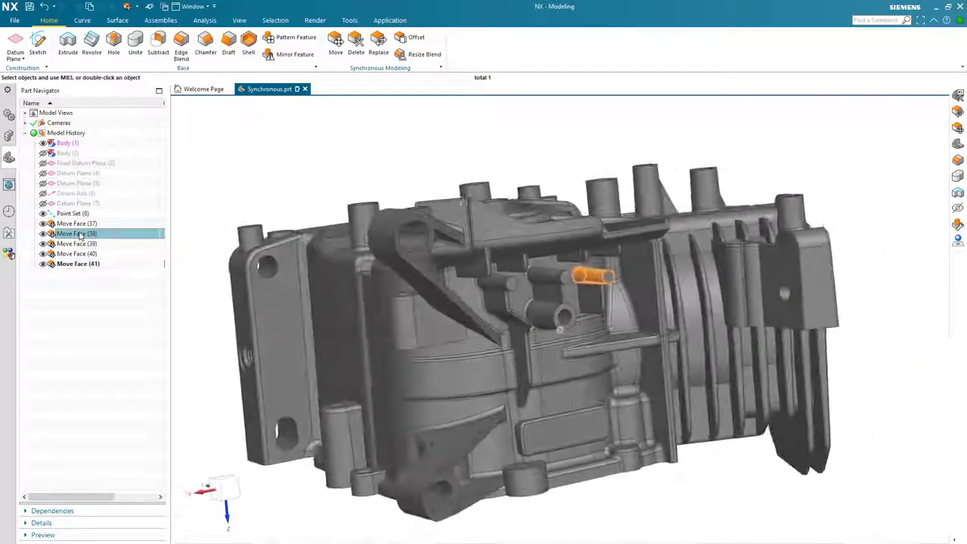
click(80, 225)
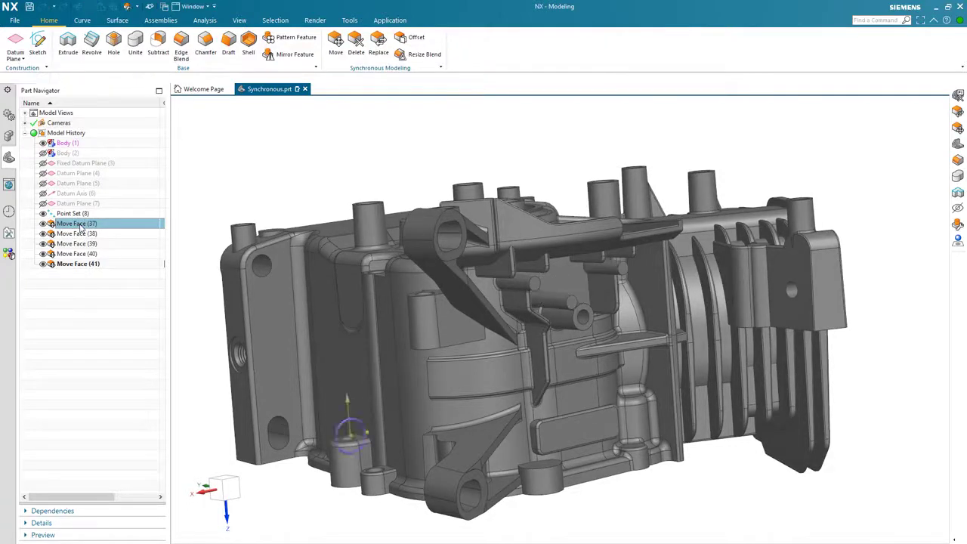
Step: Edit Move Face (37) to set the boss top face's move distance to 10 mm
double_click(80, 224)
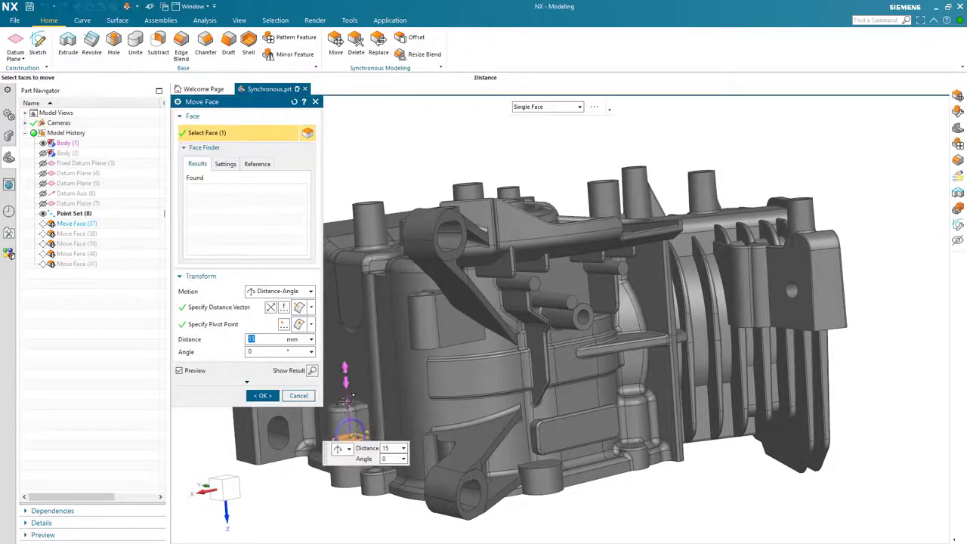
drag(347, 408, 347, 412)
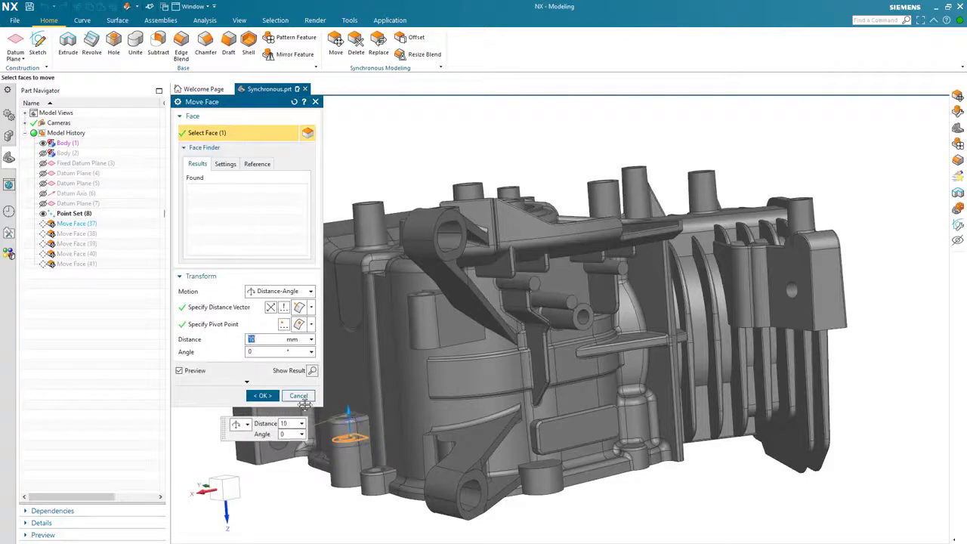
click(261, 396)
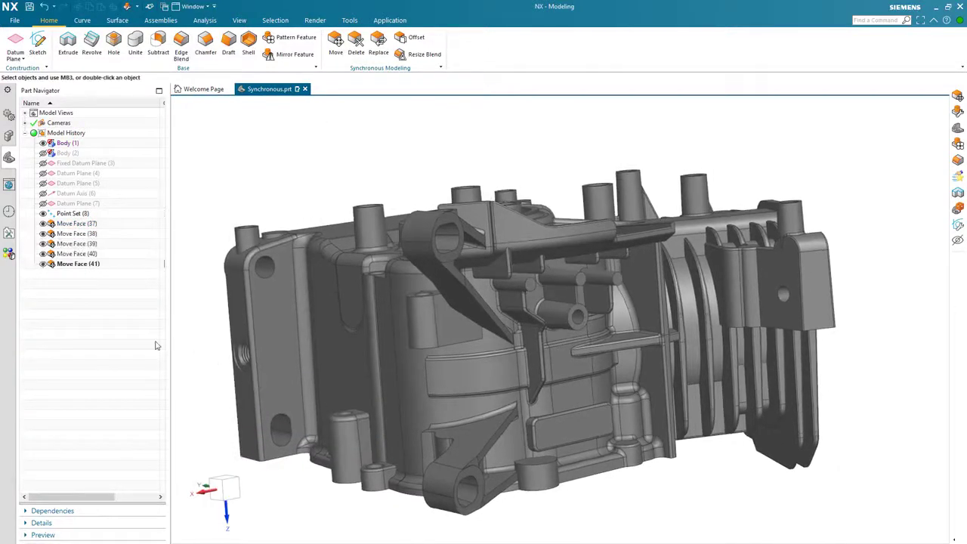
Step: Start Delete Face with the Single Face rule and select the top and side faces of the low round pad beside the hollow corner boss
key(Home)
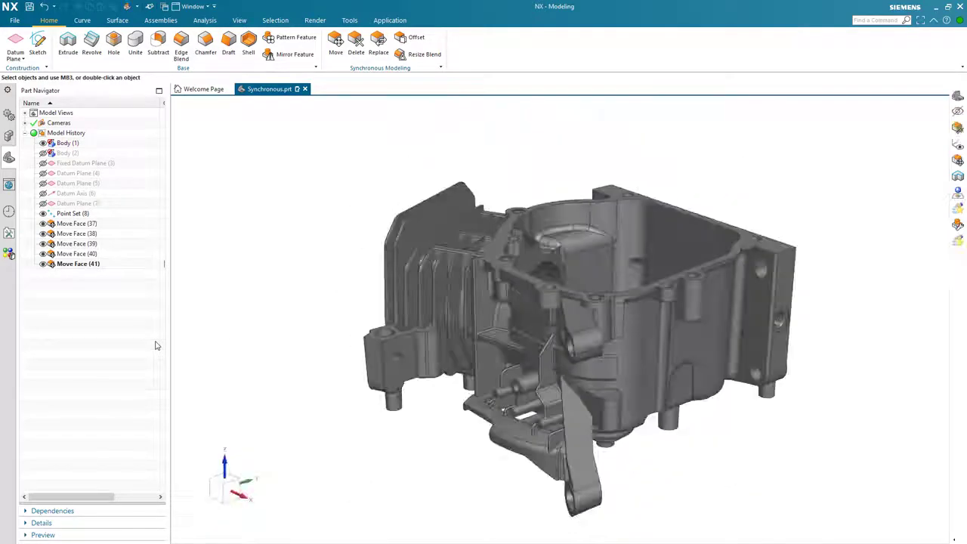
click(868, 246)
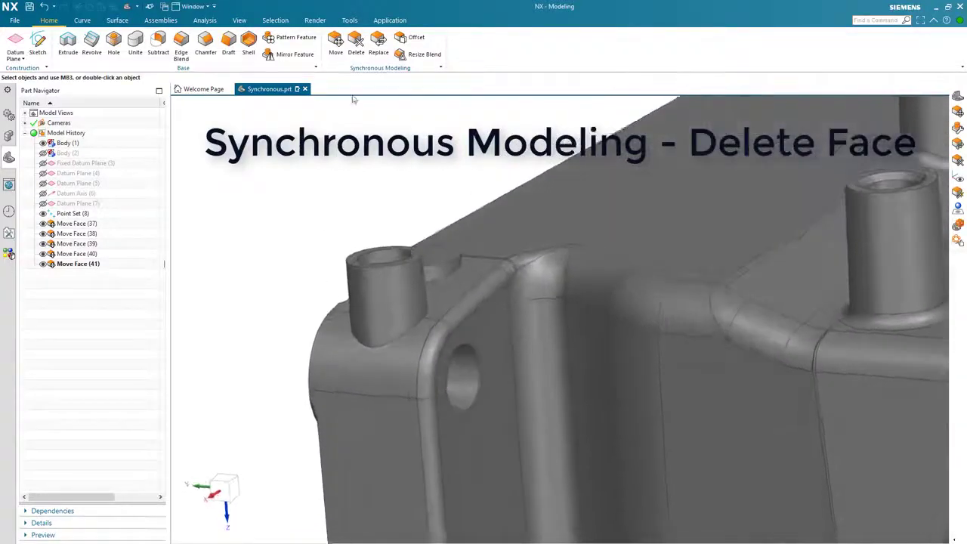
click(357, 48)
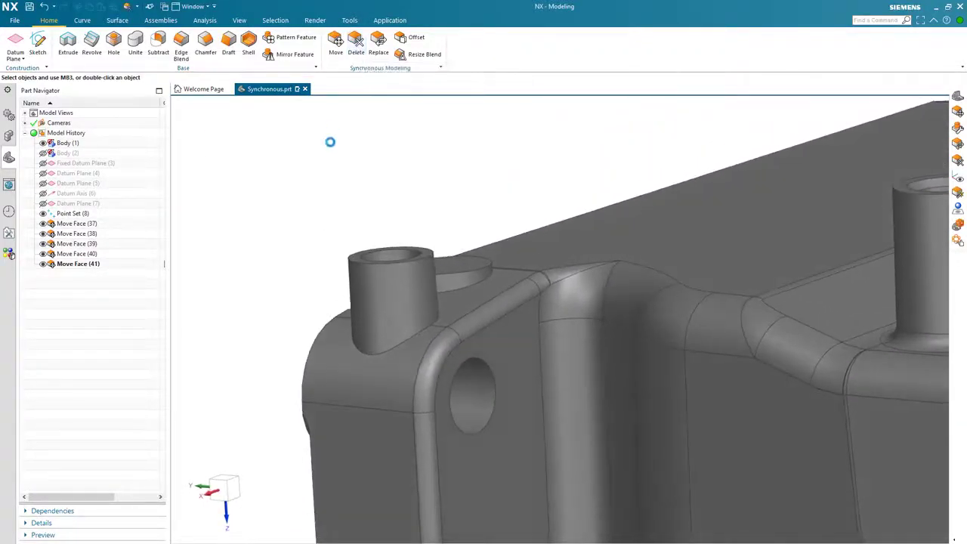
click(565, 109)
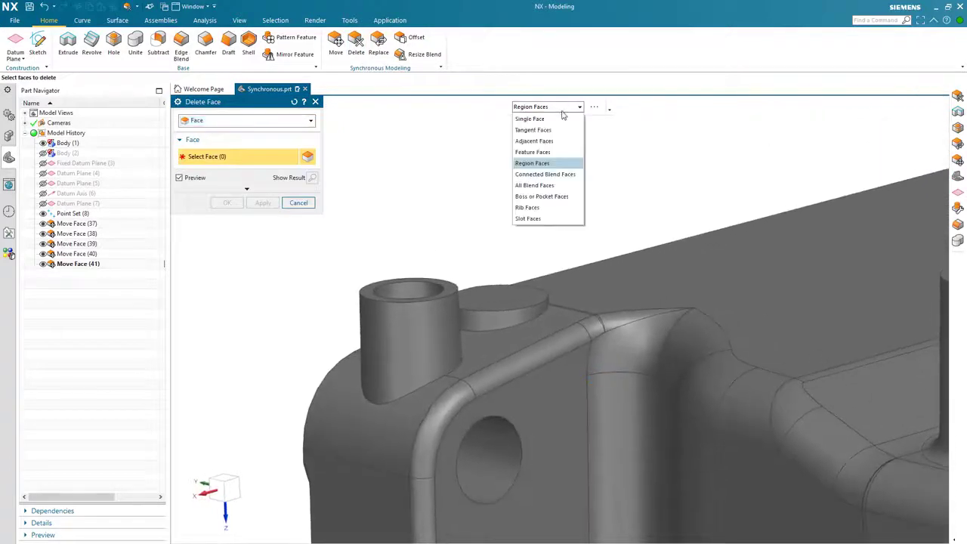
click(556, 121)
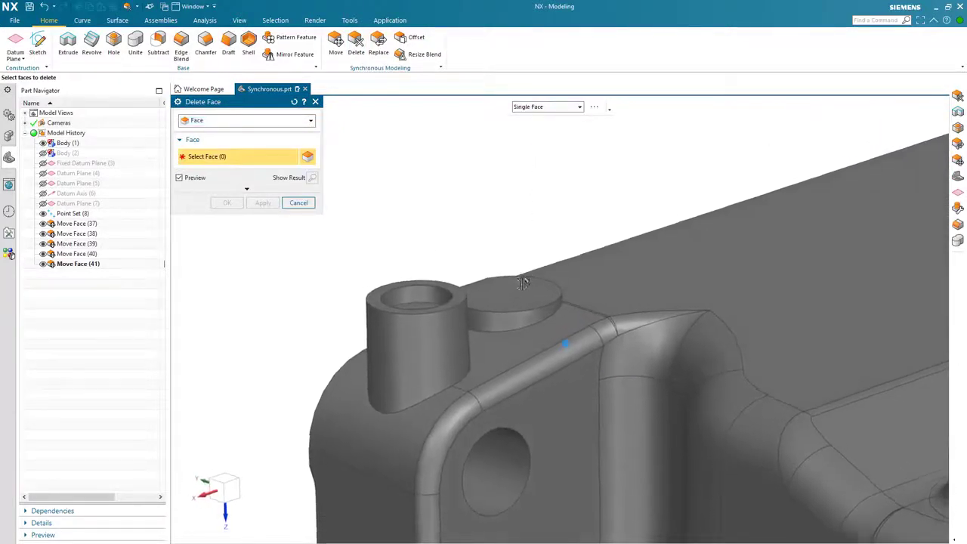
click(506, 302)
click(506, 302)
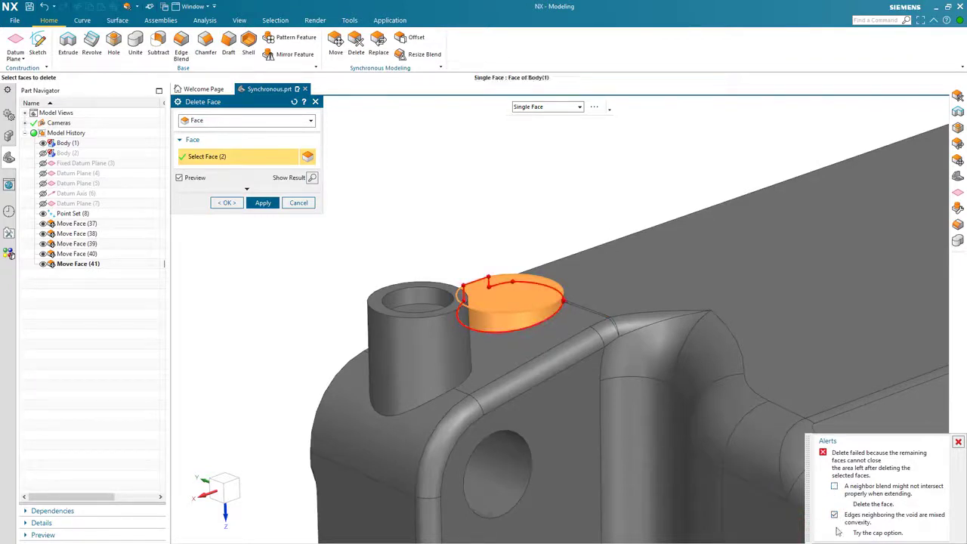
Step: Add the narrow strip face next to the pad and the adjoining sliver blend face to the selection, and delete all four faces
scroll(694, 292, up, 5)
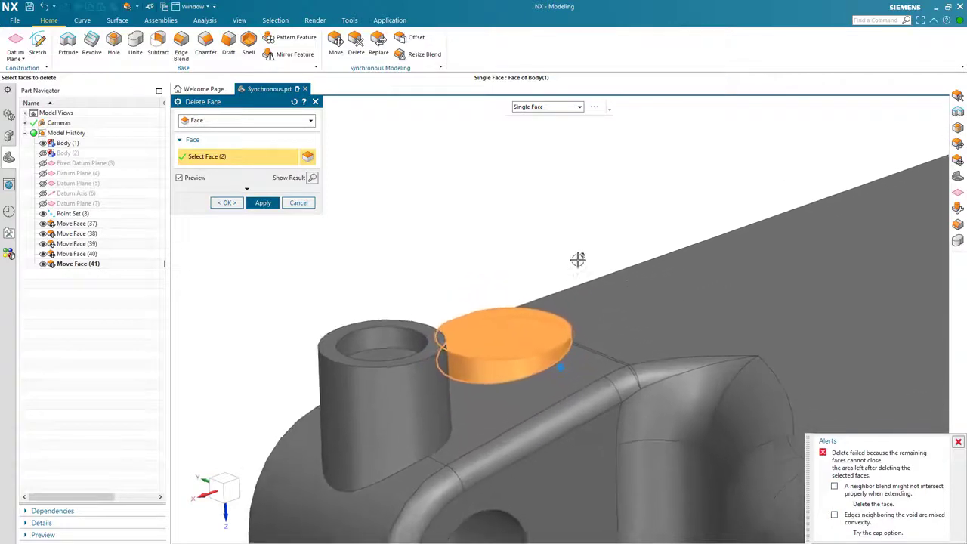
click(605, 346)
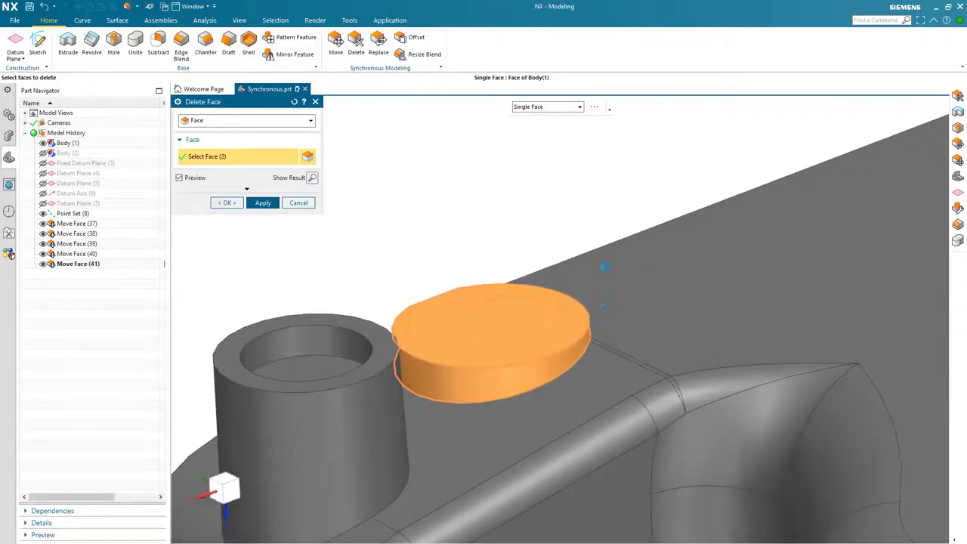
scroll(595, 218, up, 1)
scroll(658, 276, up, 2)
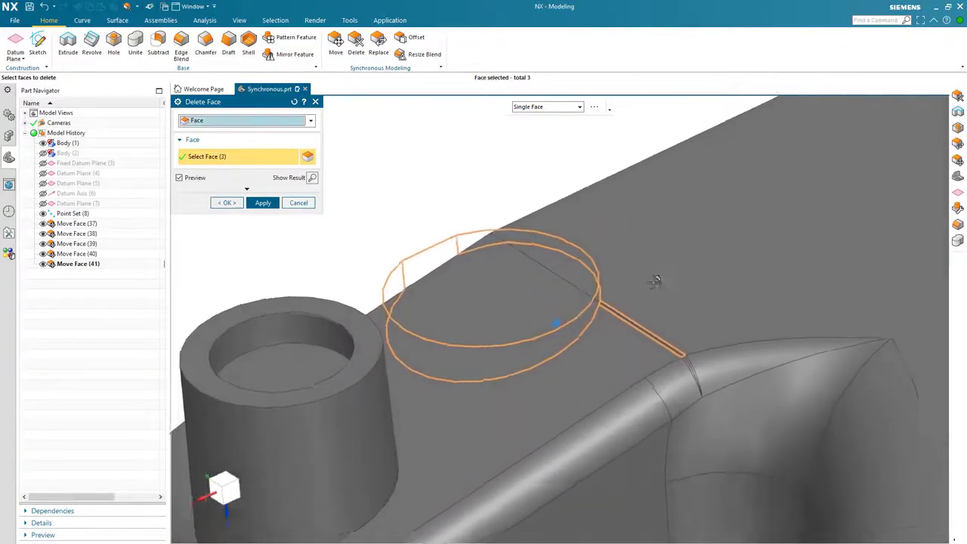
click(674, 372)
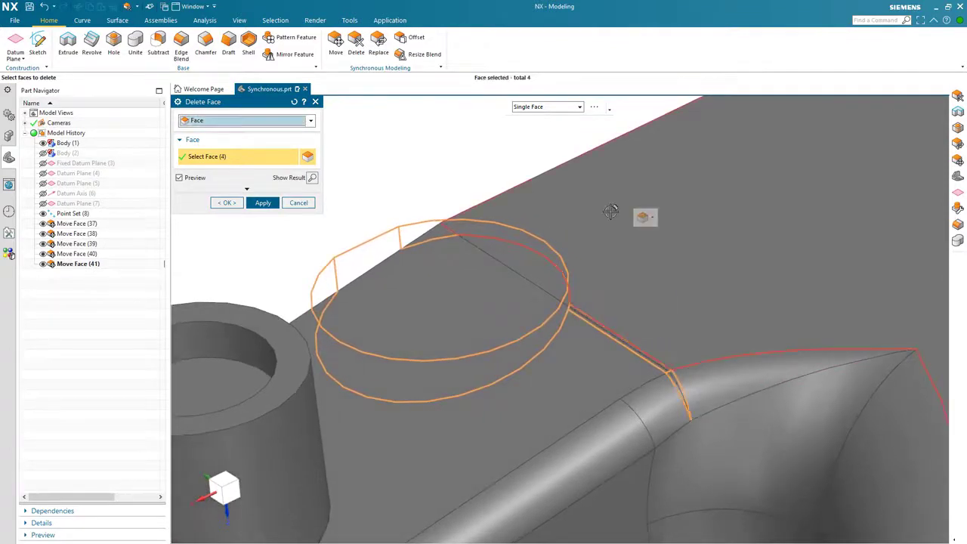
scroll(518, 183, down, 3)
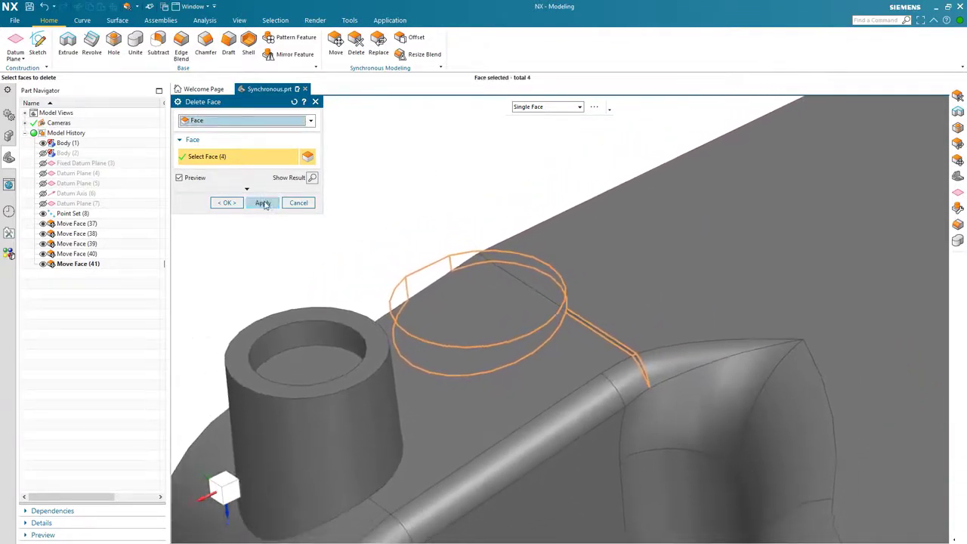
click(262, 203)
scroll(373, 179, down, 4)
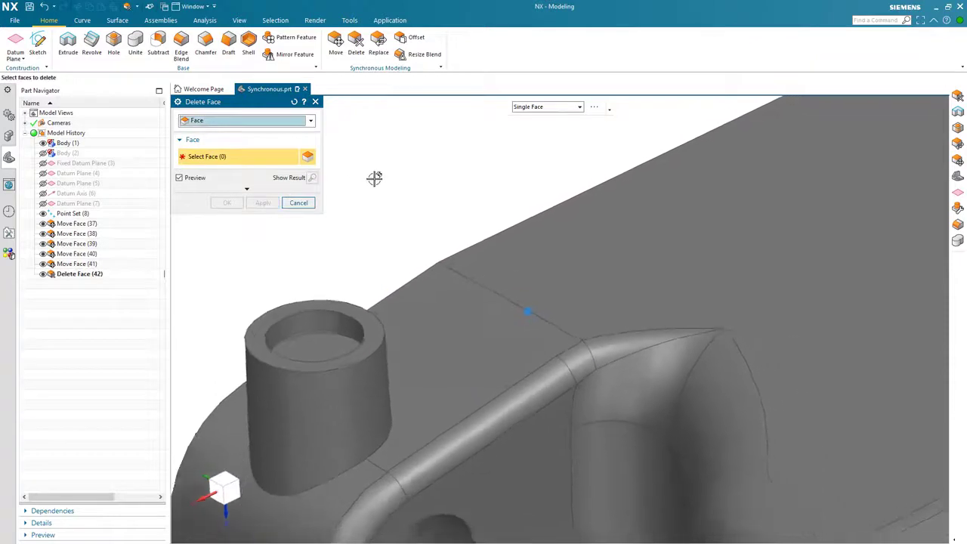
scroll(375, 188, up, 2)
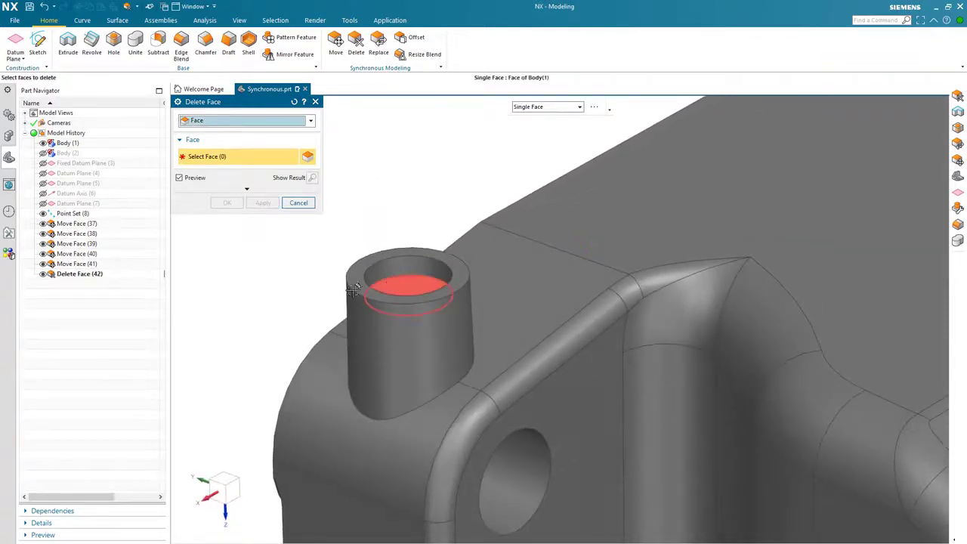
Step: Select the top rim, bore, bore floor and outer side faces of the hollow corner boss and delete all four with Delete Face
click(383, 259)
click(367, 279)
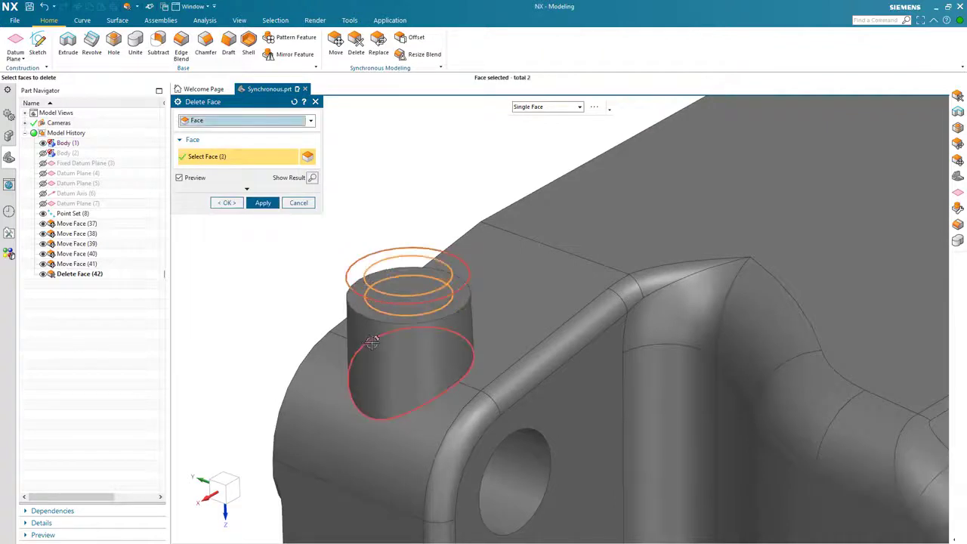
click(460, 321)
click(434, 285)
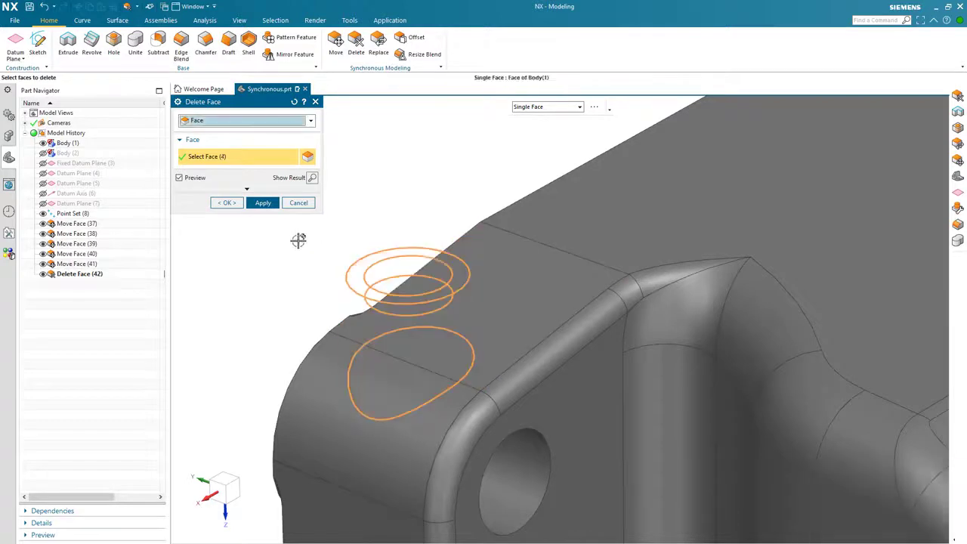
click(262, 203)
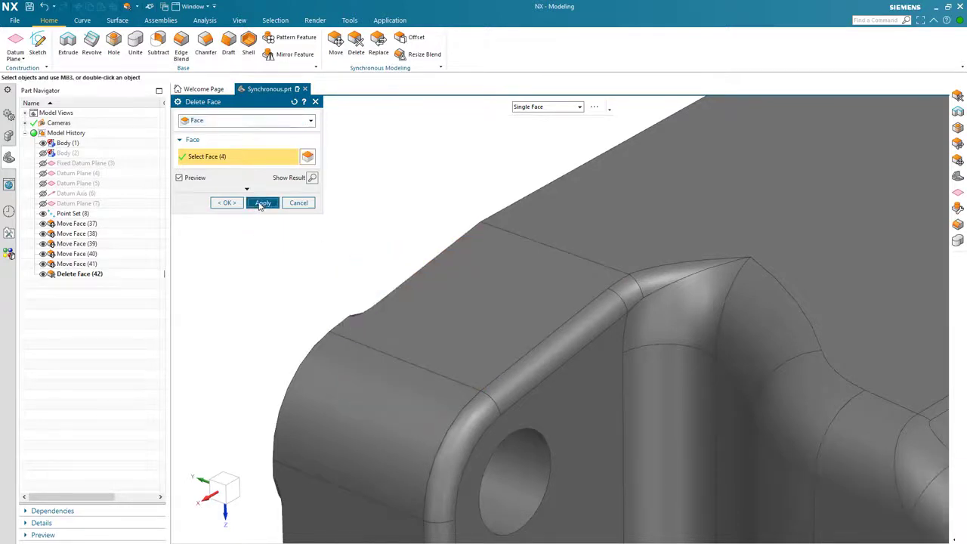
Step: Delete the threaded hole in the side of the mounting flange with the Region Faces rule, using the adjoining walls as boundary faces, and close Delete Face
mouse_move(278, 215)
middle_down()
mouse_move(324, 252)
mouse_move(528, 128)
middle_up()
click(547, 108)
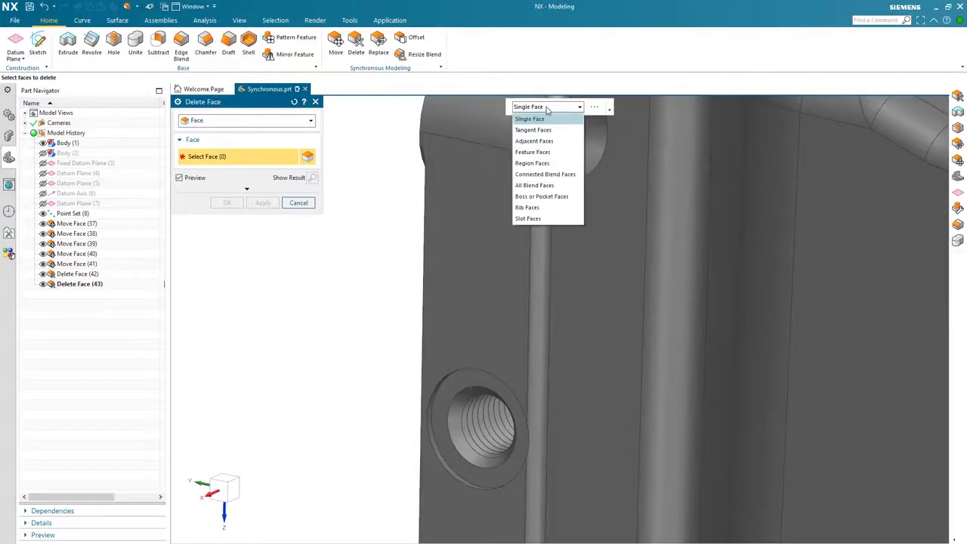
click(544, 165)
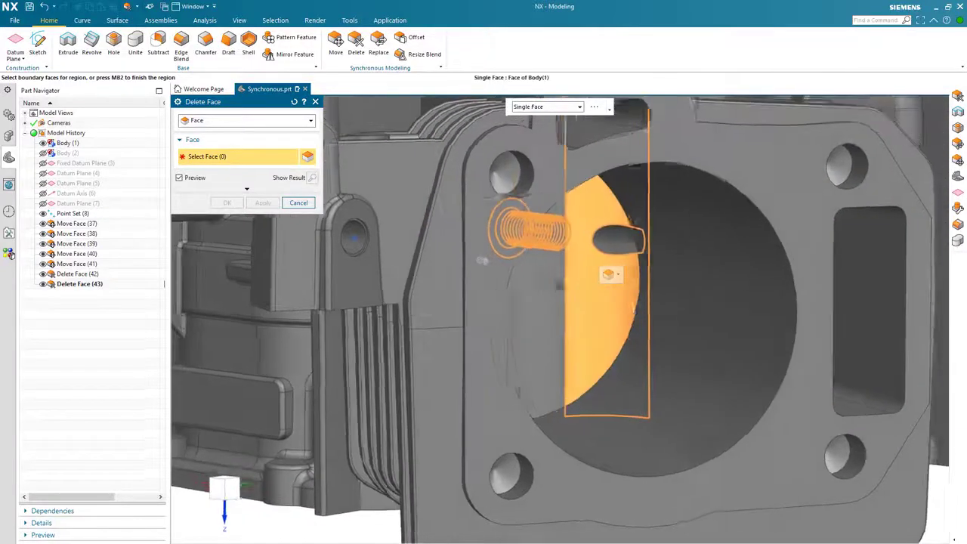
middle_click(555, 287)
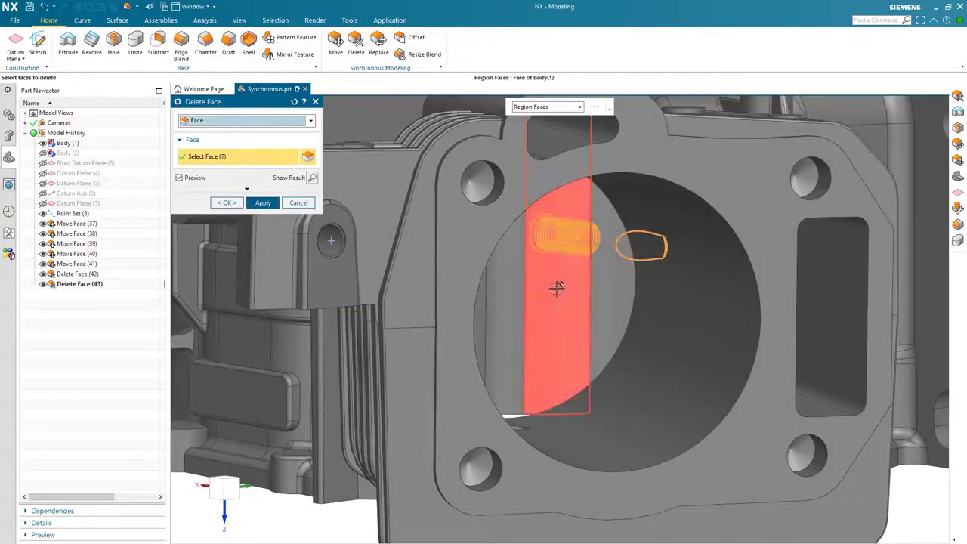
middle_drag(556, 287, 260, 202)
click(263, 203)
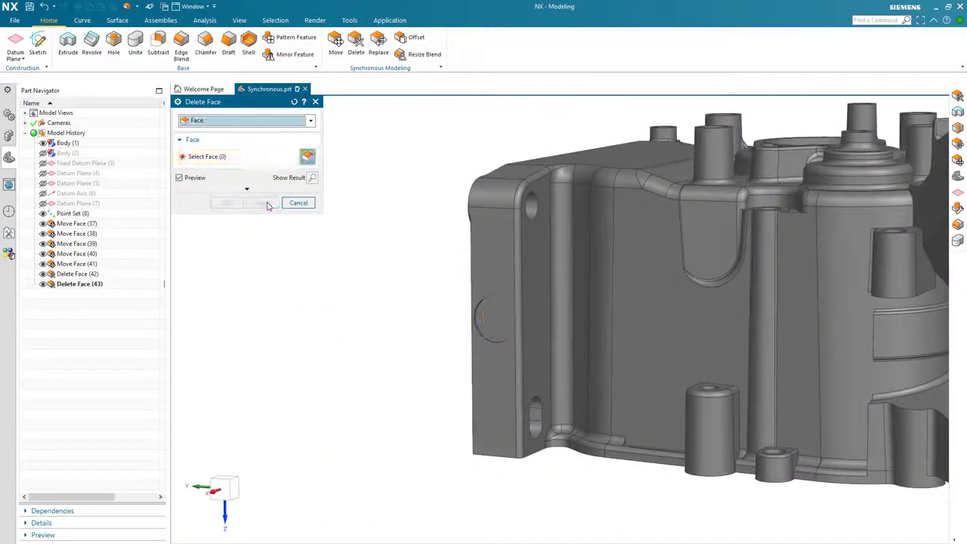
scroll(269, 206, up, 4)
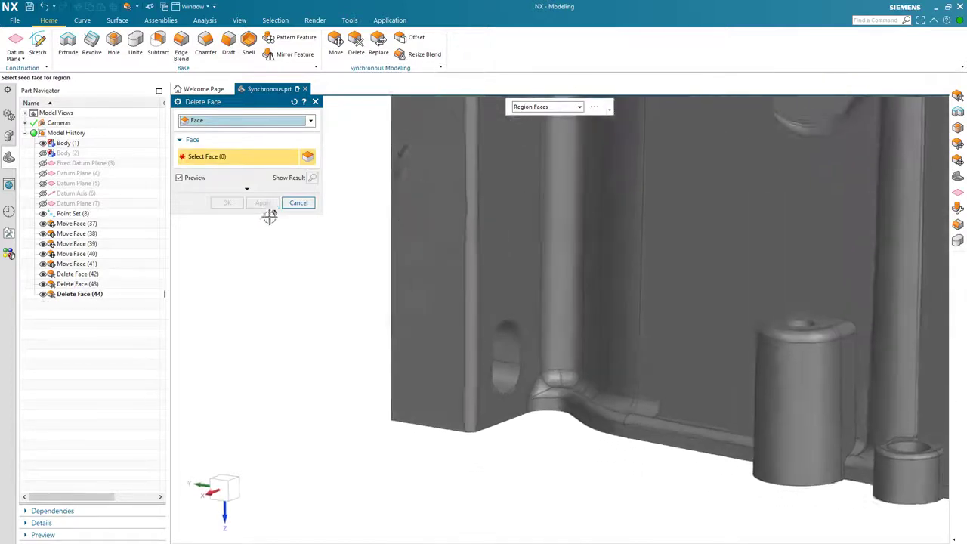
click(297, 202)
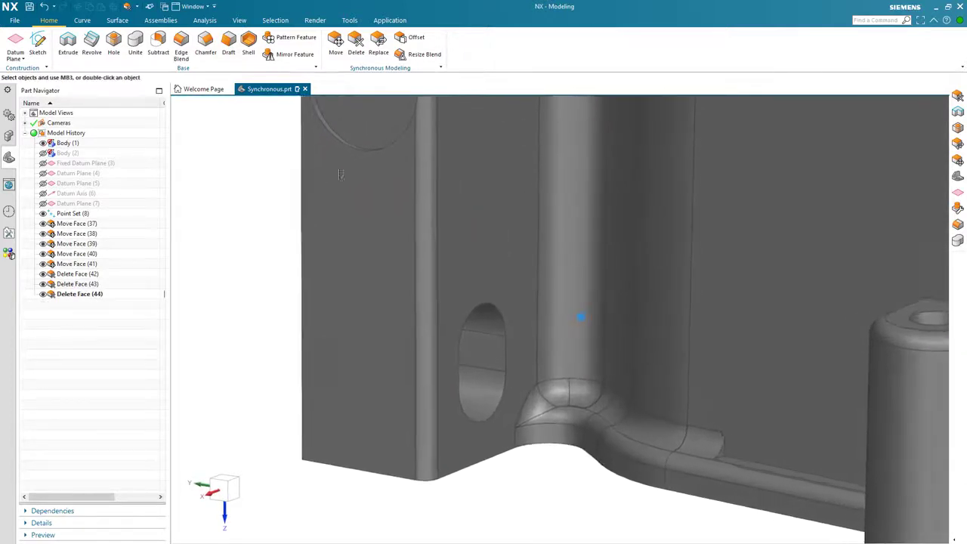
Step: Check the radii of the two connected blend chains along the housing's lower ledge with Resize Blend, and cancel the command
middle_drag(341, 174, 417, 102)
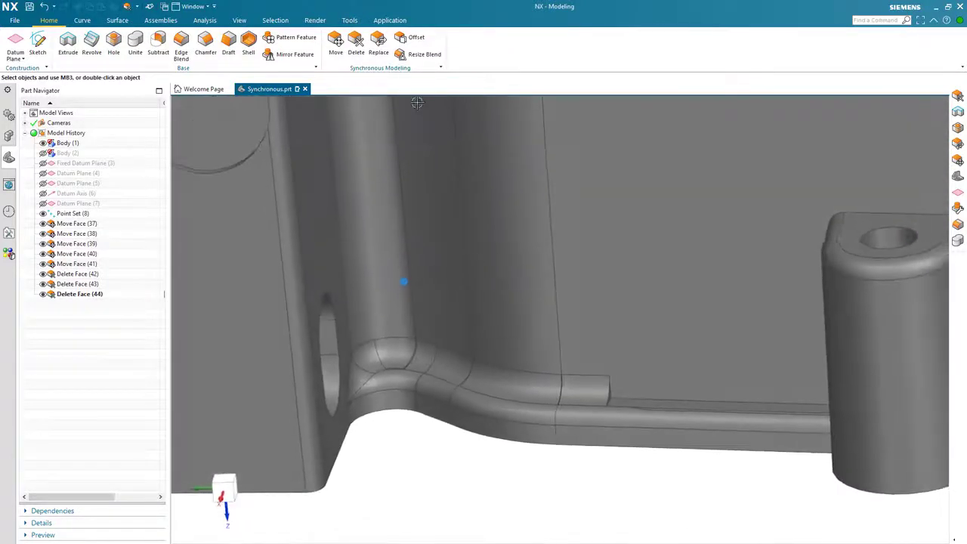
click(420, 54)
click(507, 375)
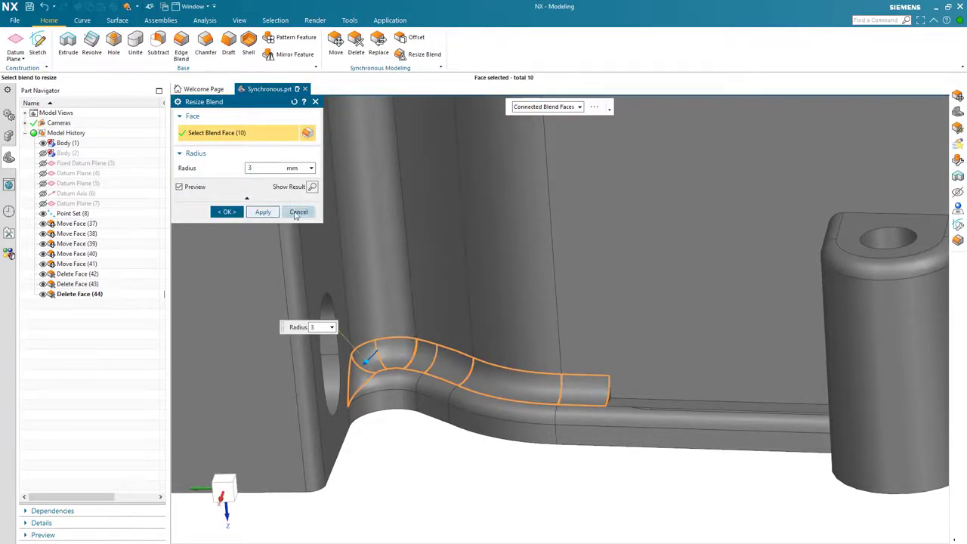
click(294, 102)
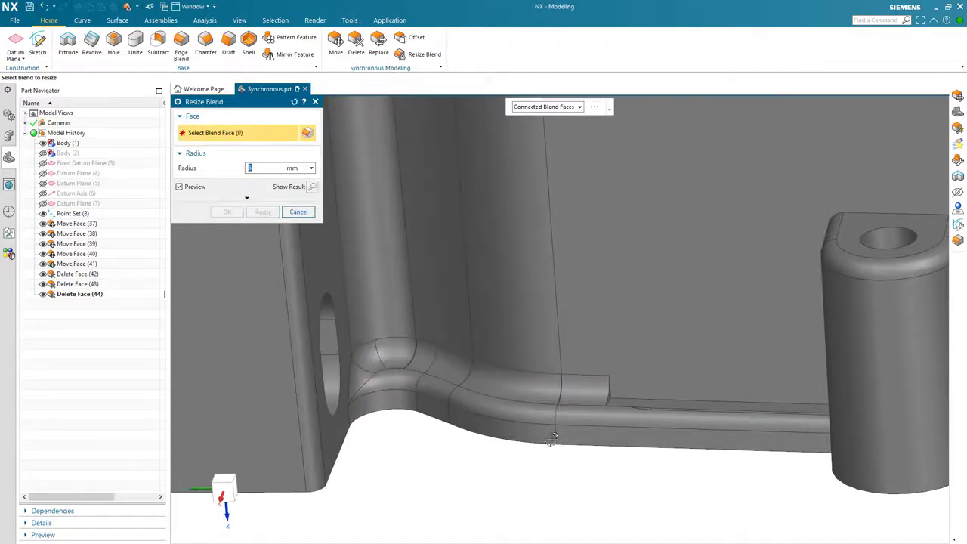
click(572, 416)
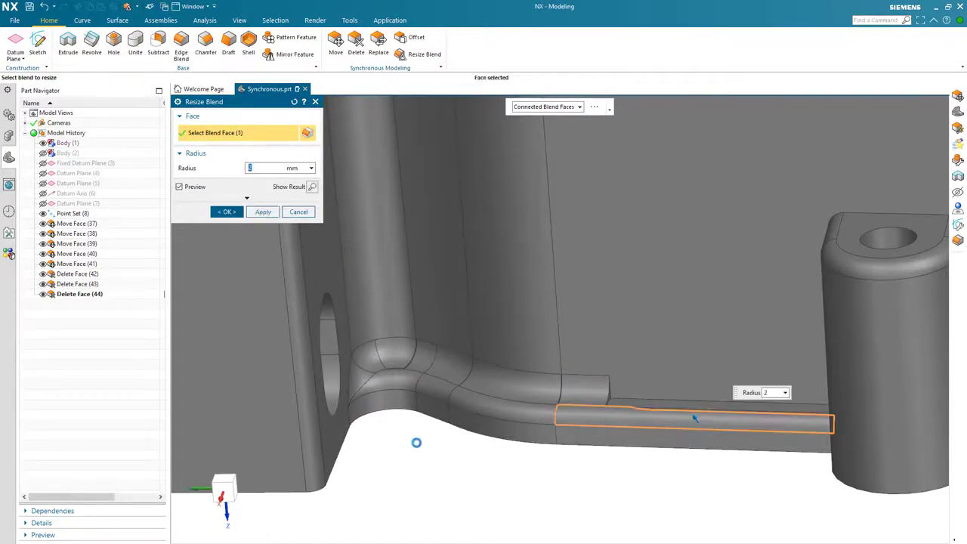
click(297, 212)
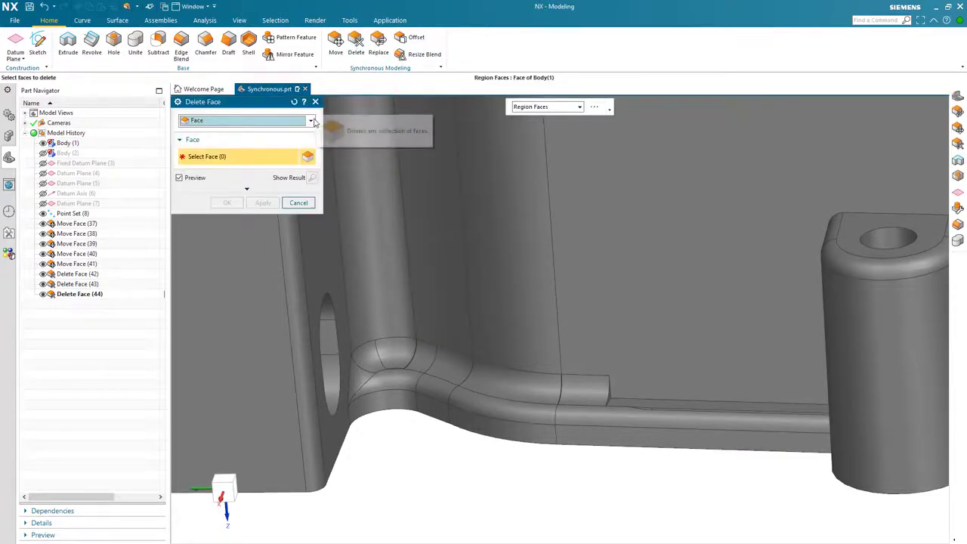
Step: Set Delete Face to the Blend type and delete the upper connected blend chain where the wall meets the lower ledge
click(311, 121)
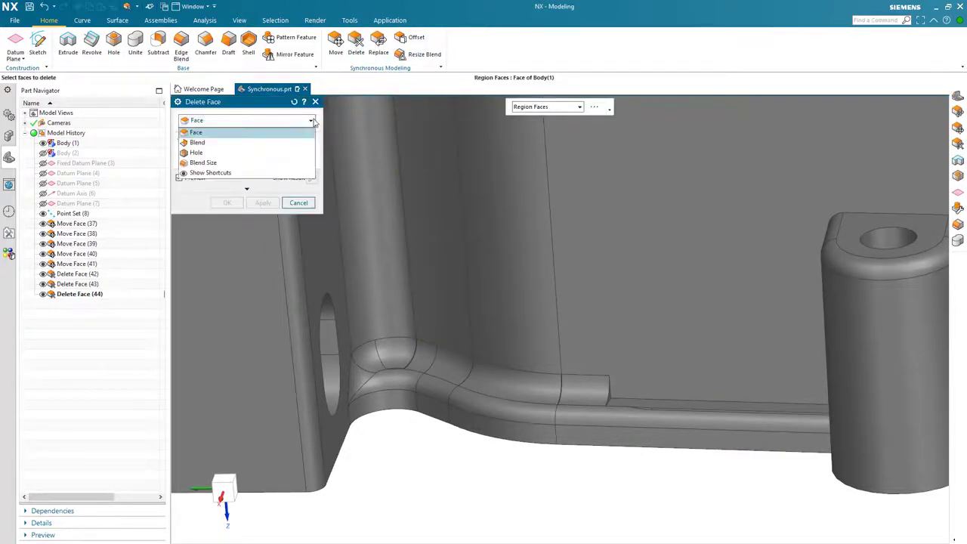
click(248, 144)
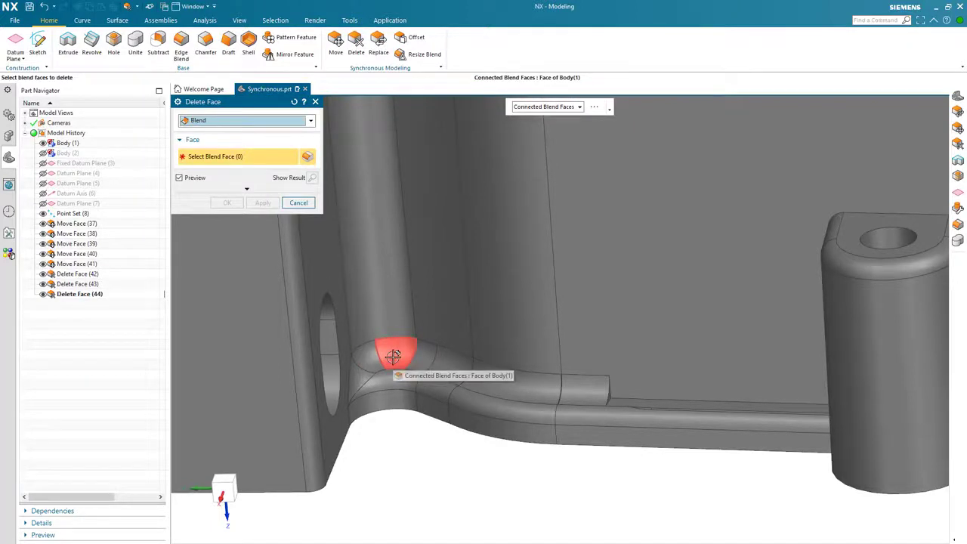
click(393, 356)
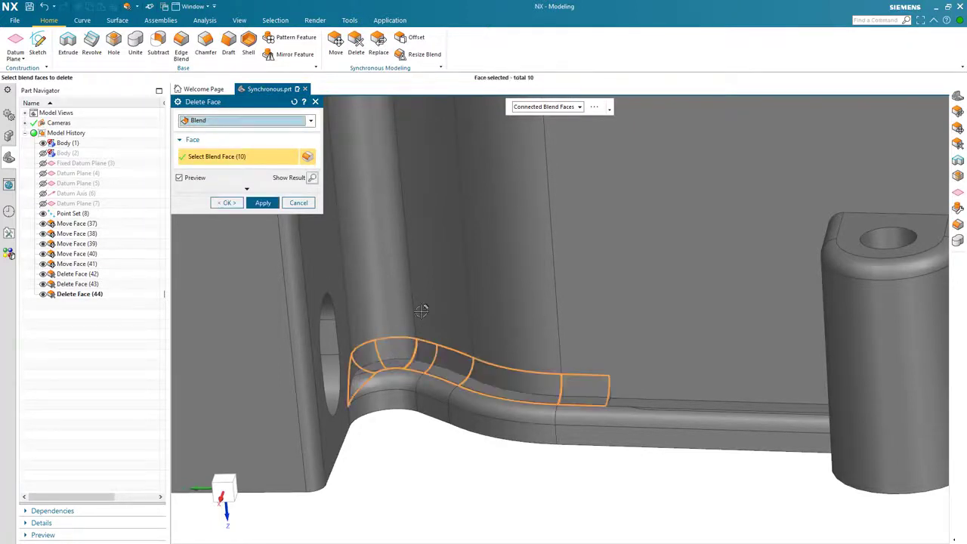
click(263, 203)
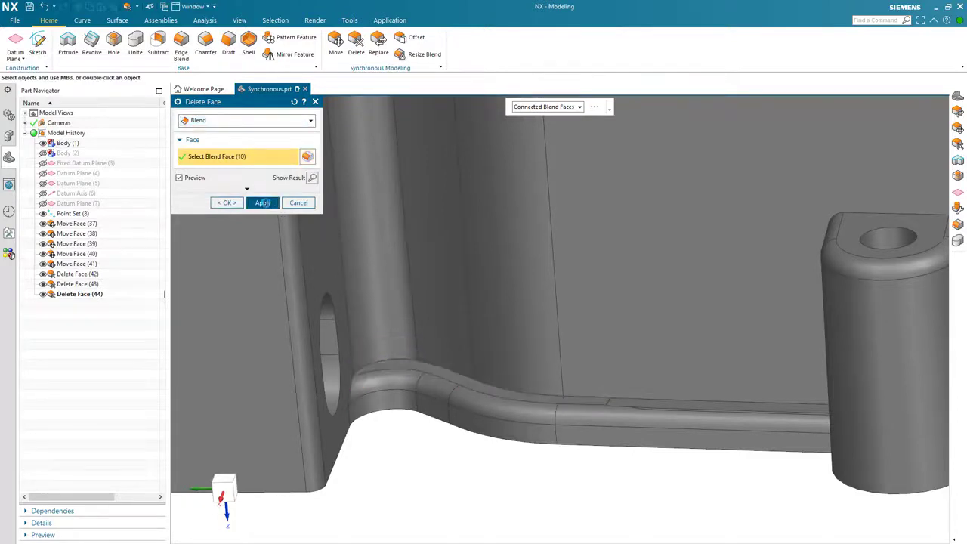
Step: Delete the connected blend chain along the outer edge of the lower ledge, from the slotted flange to the D-shaped boss
middle_drag(332, 313, 380, 391)
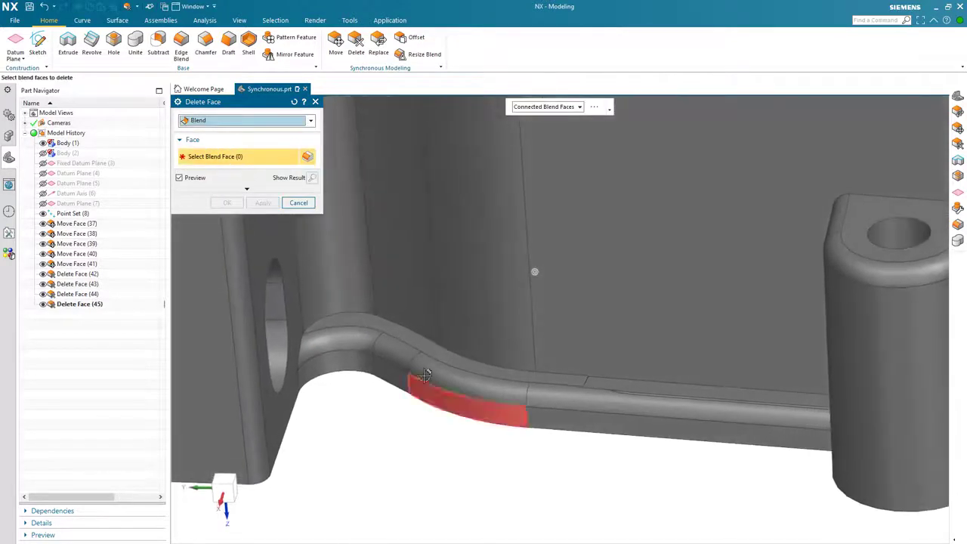
click(431, 369)
middle_drag(431, 371, 320, 244)
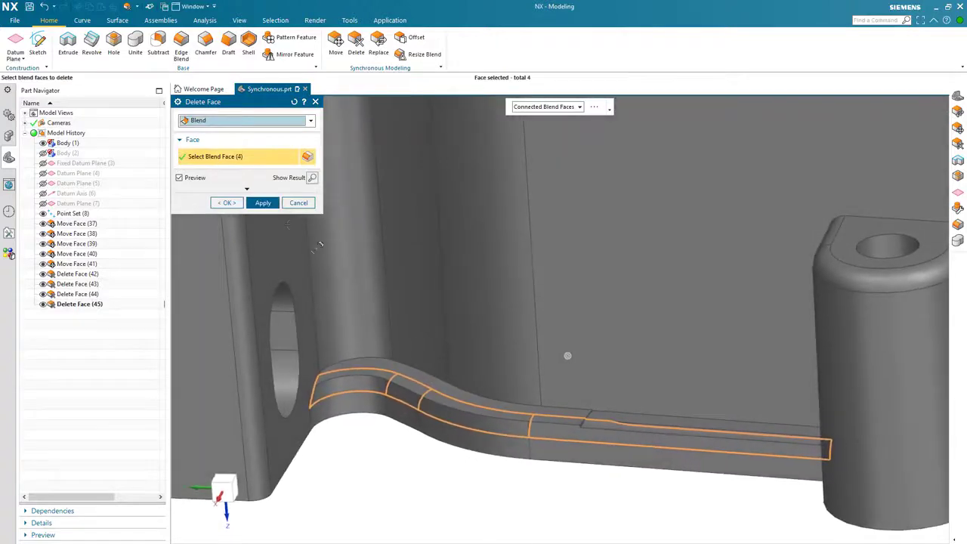
click(260, 203)
Step: Switch Delete Face to the Face type, delete the leftover ledge strip, its blend strip and the small end face, and close the command
middle_drag(422, 378, 367, 205)
scroll(464, 460, up, 3)
click(273, 122)
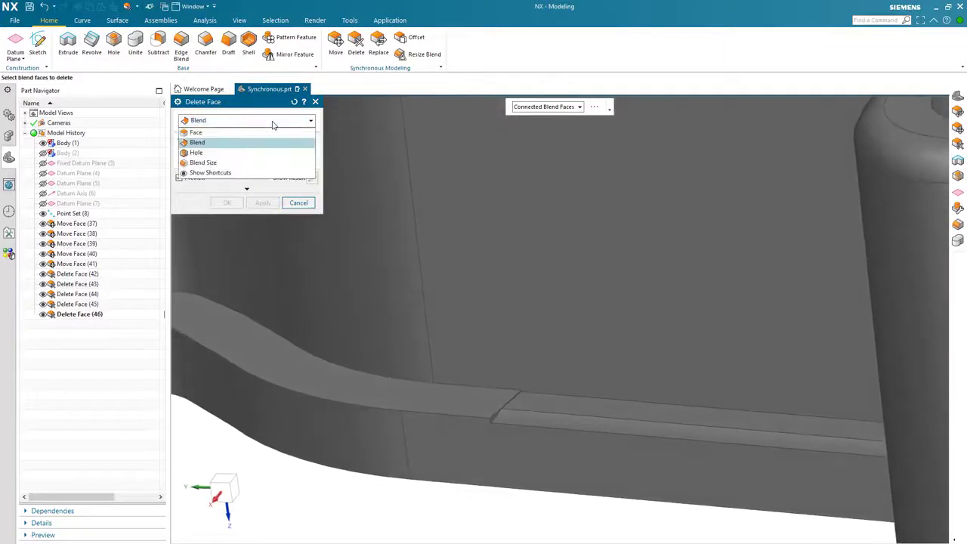
click(227, 132)
middle_drag(507, 456, 527, 425)
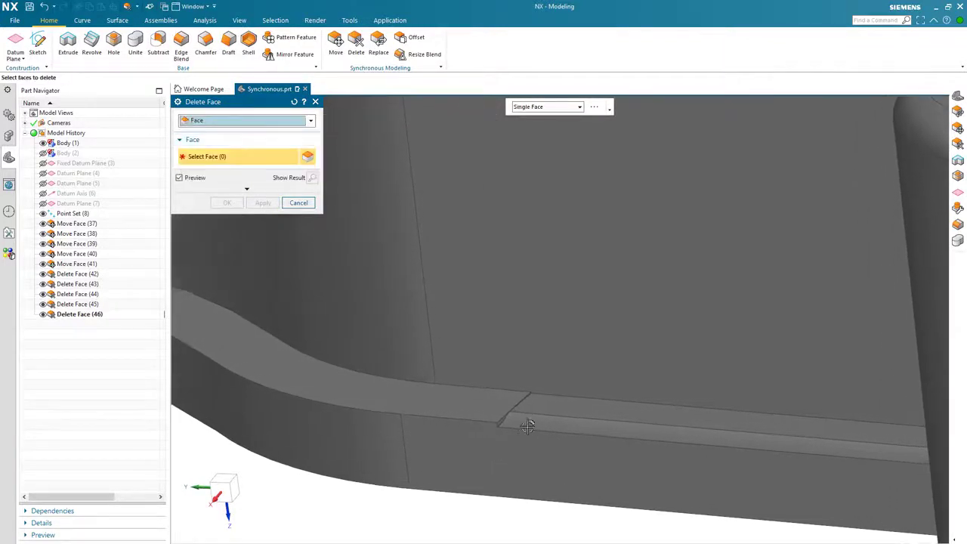
click(527, 418)
click(546, 394)
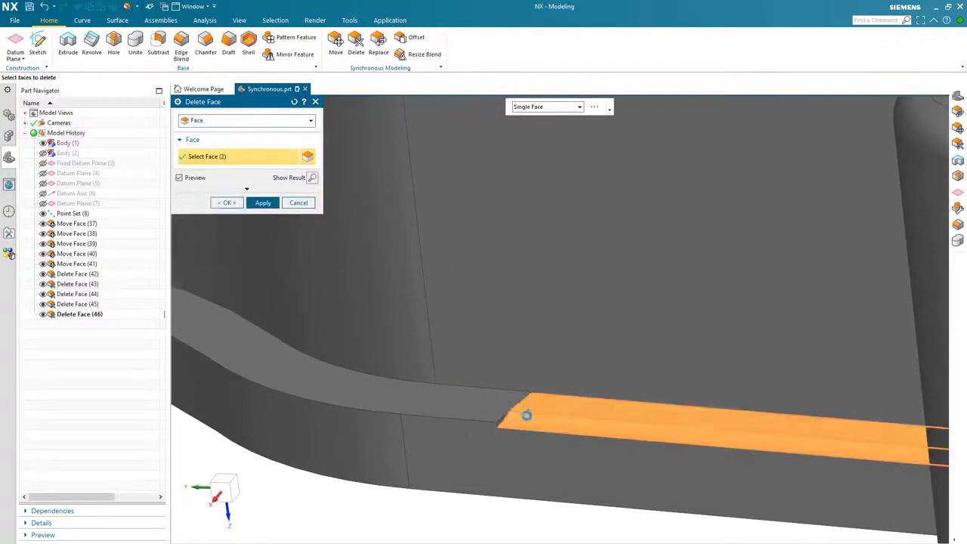
click(502, 420)
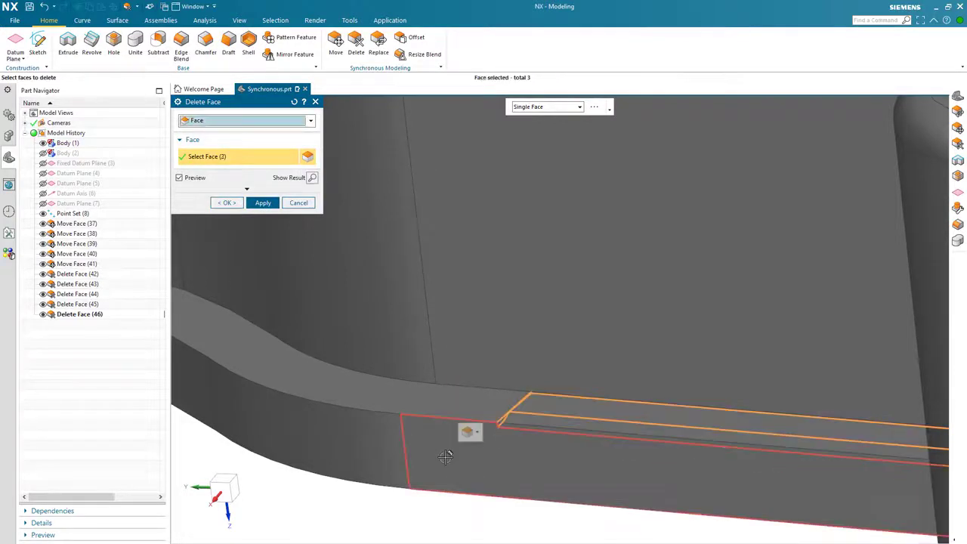
scroll(304, 524, down, 3)
middle_drag(315, 523, 318, 320)
click(262, 203)
middle_drag(559, 322, 340, 105)
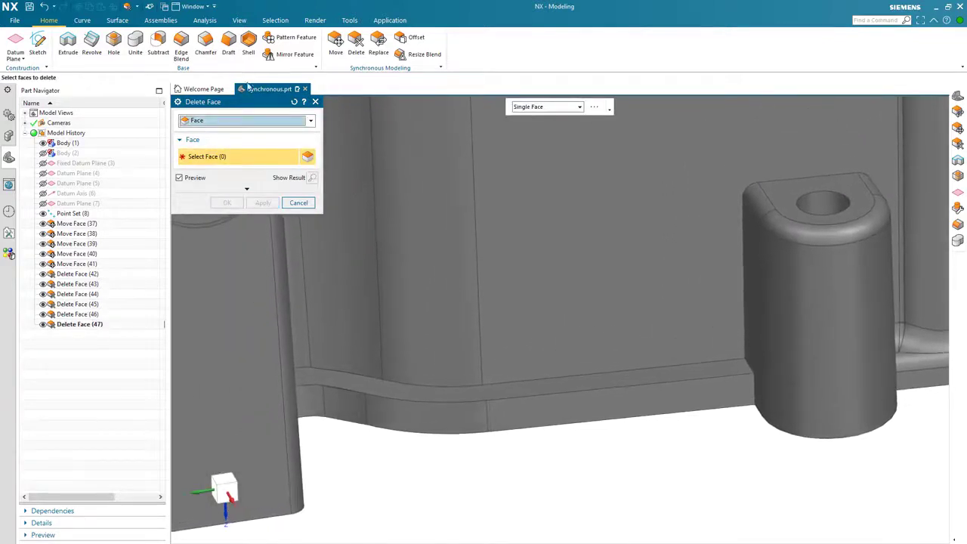
click(297, 204)
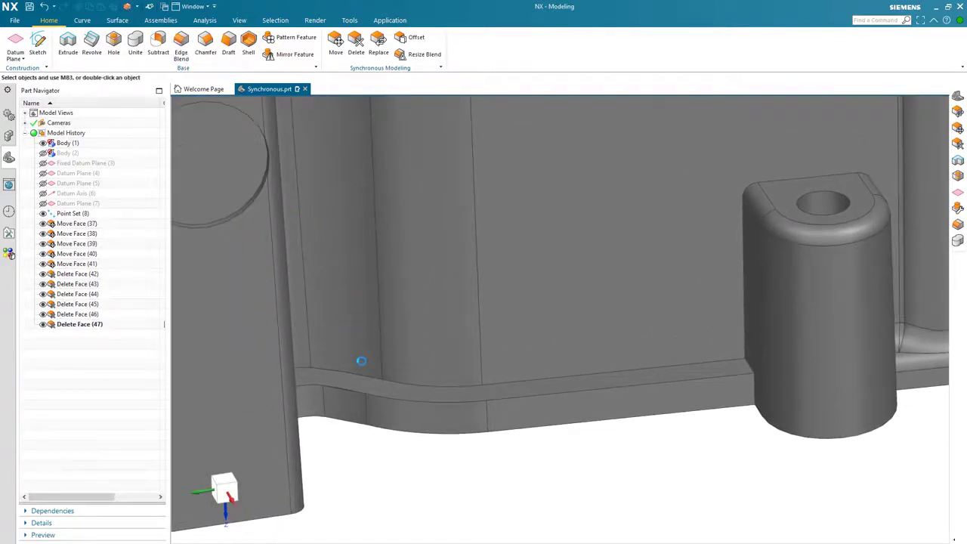
Step: Add a 3 mm circular Edge Blend along the tangent inner edge where the wall meets the lower ledge
key(b)
middle_drag(361, 361, 339, 344)
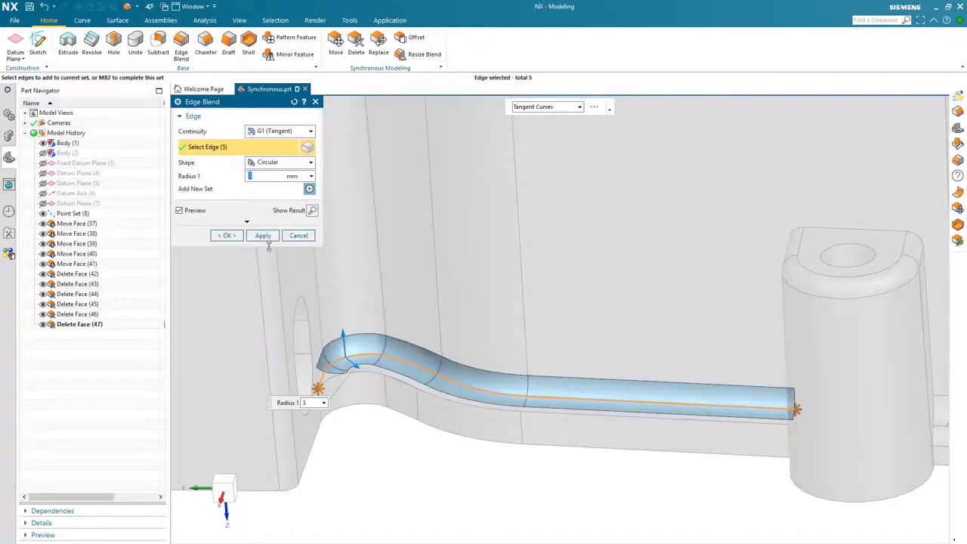
click(263, 236)
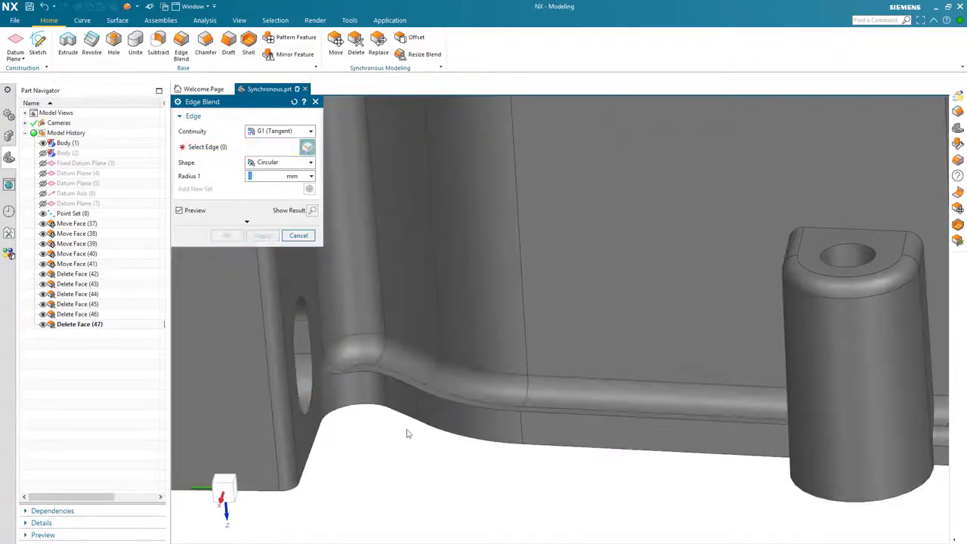
Step: Add a 2 mm circular Edge Blend along the tangent outer edge of the lower ledge and finish the command
click(434, 394)
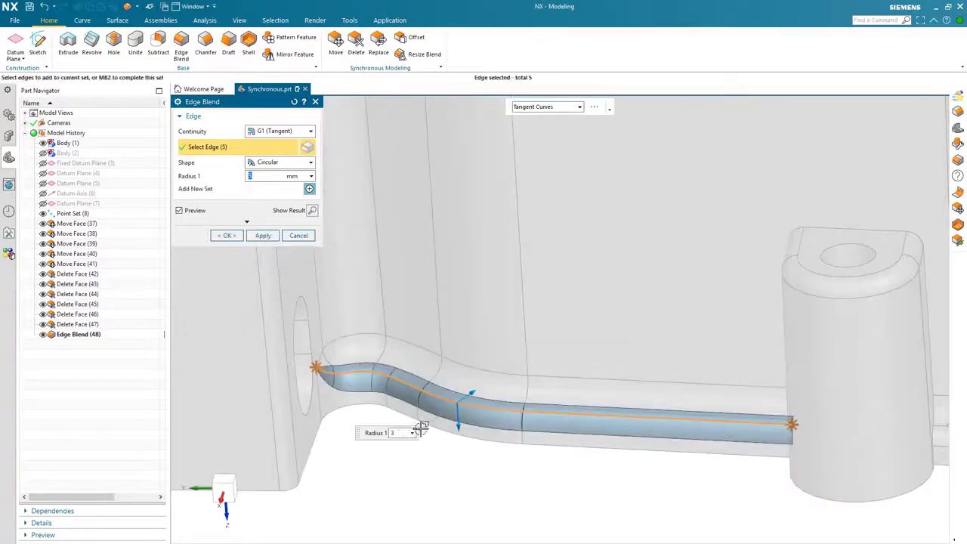
key(Return)
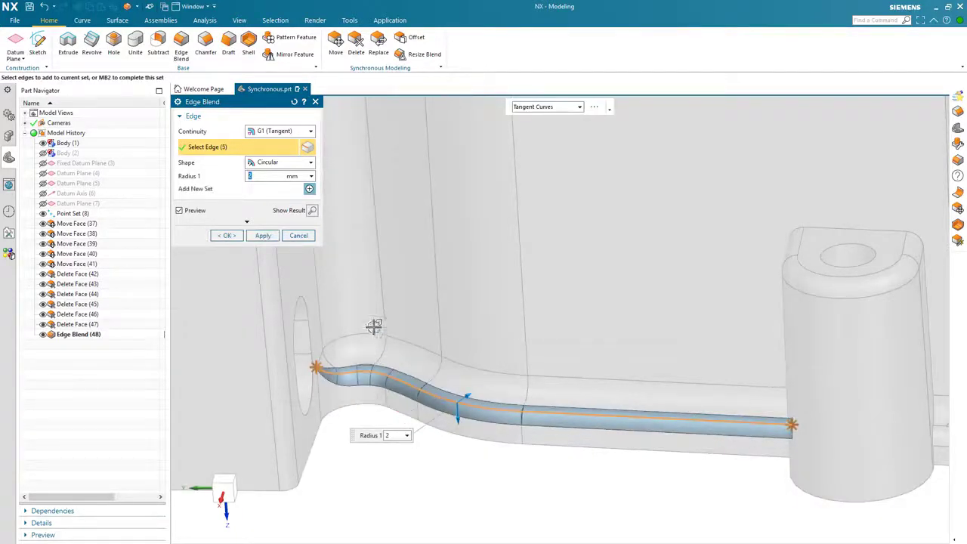
click(227, 235)
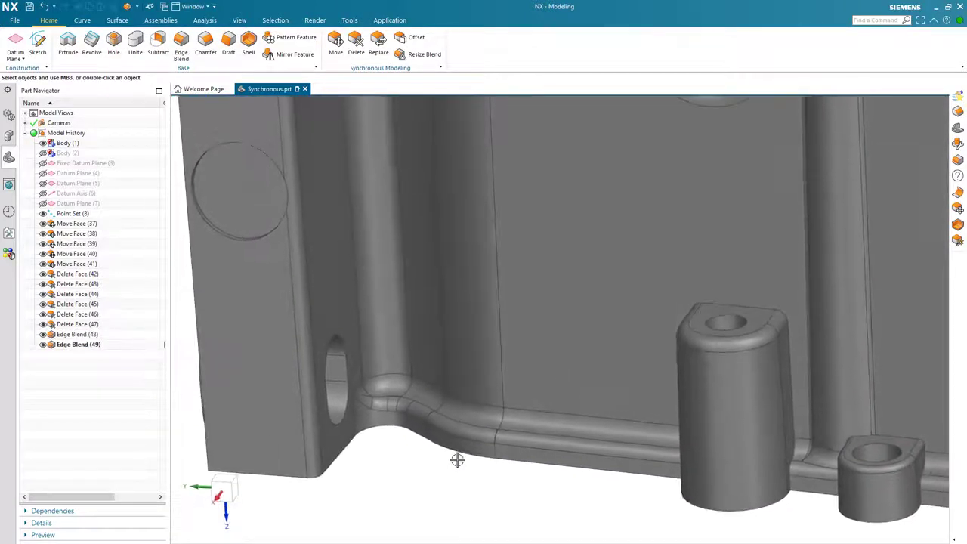
Step: Start Replace Face and use the inner cylindrical face of the large round bore as the original face
key(Home)
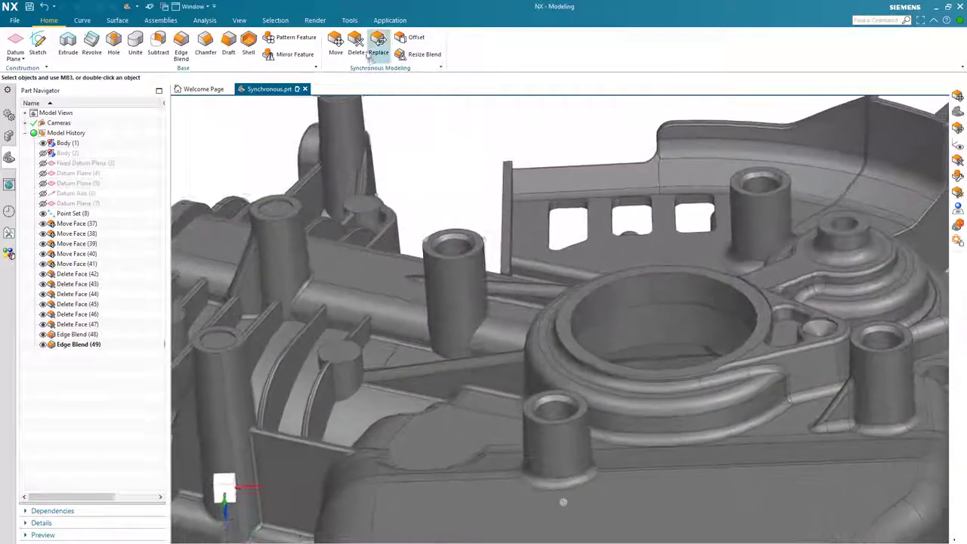
click(355, 43)
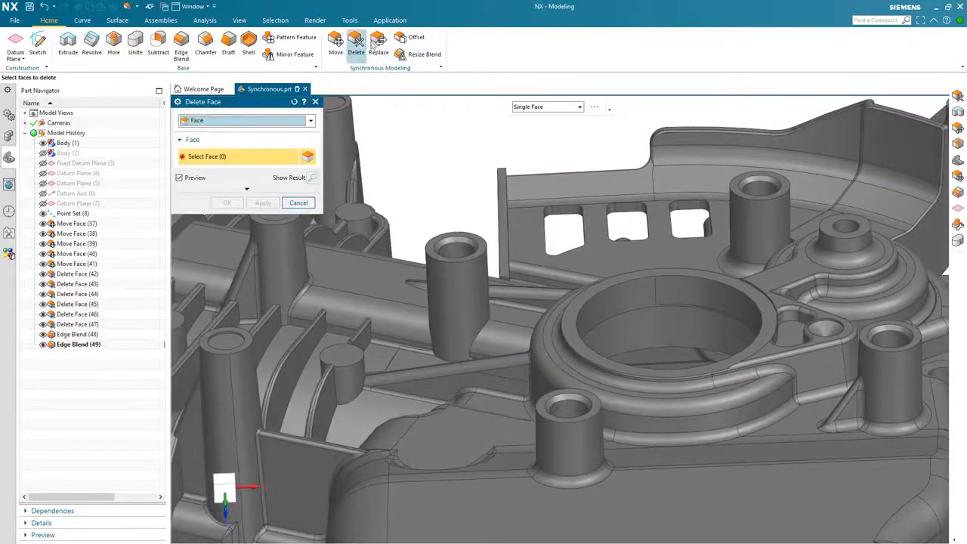
click(378, 43)
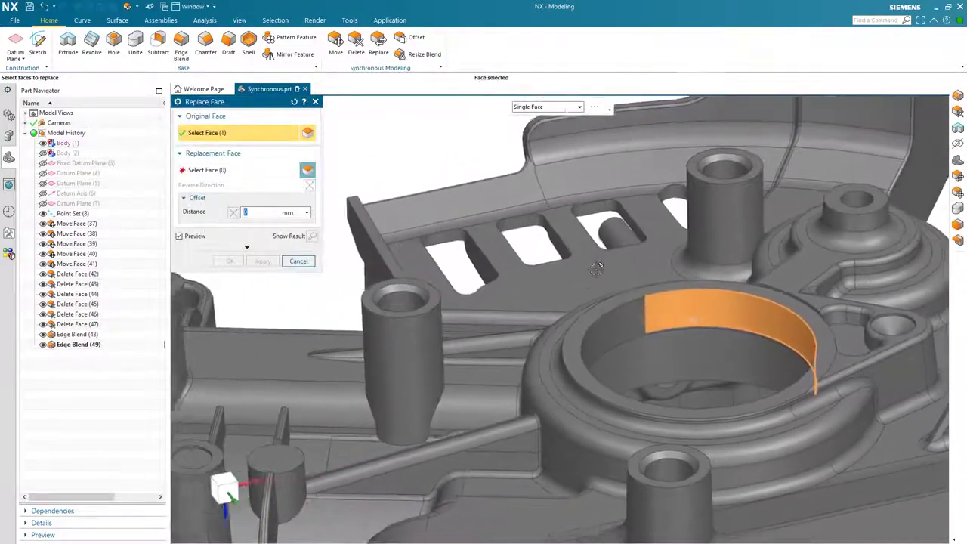
middle_click(597, 269)
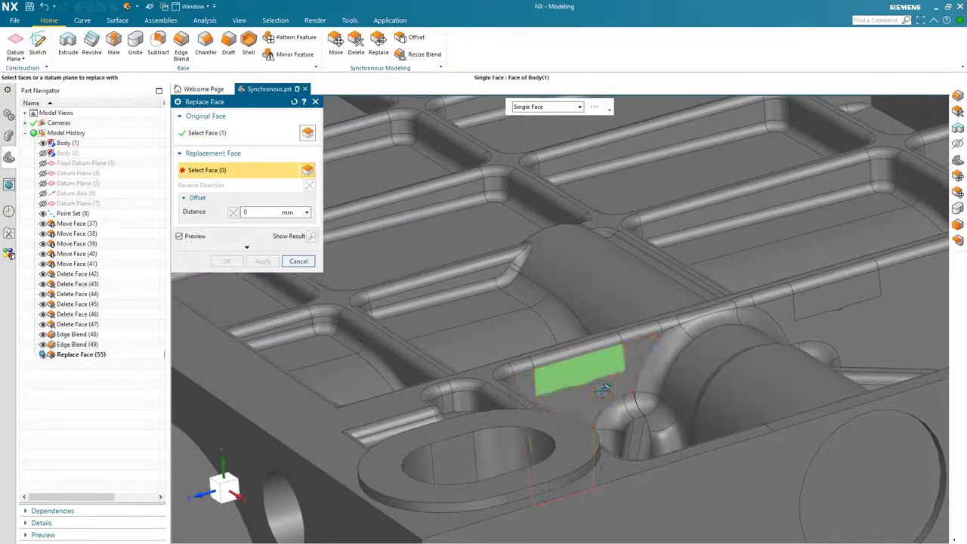
Step: Replace the two small rectangular pad faces beside the cylindrical boss on the end rib with the surrounding rib wall face
click(604, 389)
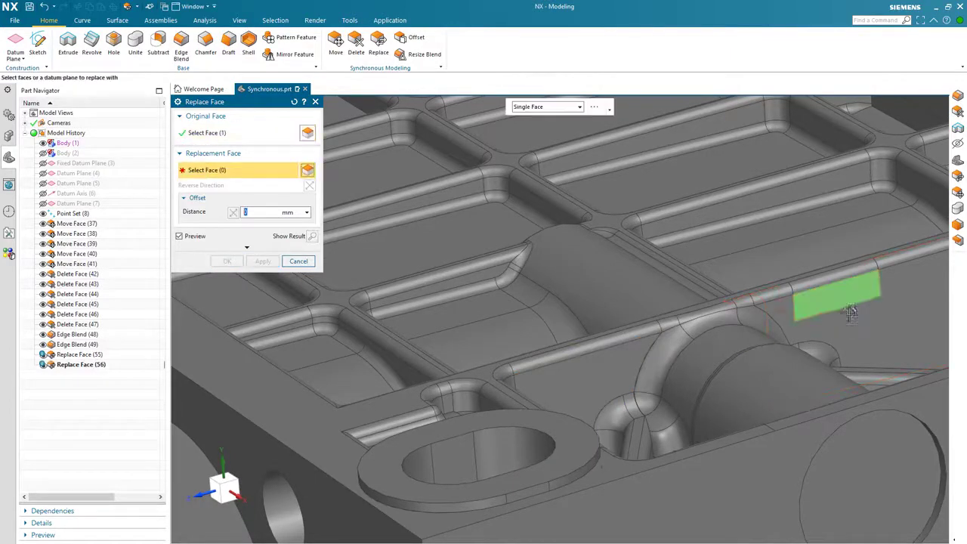
click(855, 326)
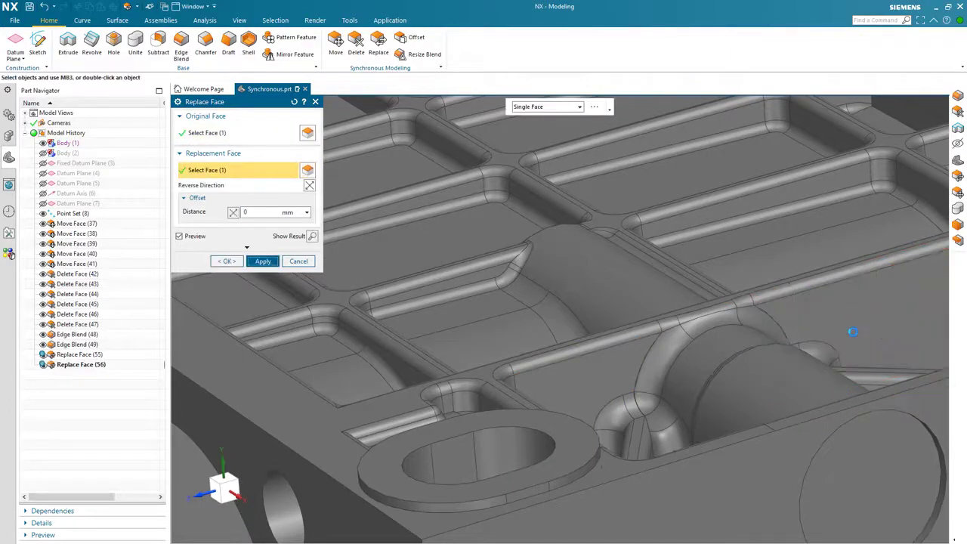
Step: At the plate's opposite end, replace the two rectangular pad faces on the inner cross rib with the surrounding rib wall faces
scroll(831, 317, down, 7)
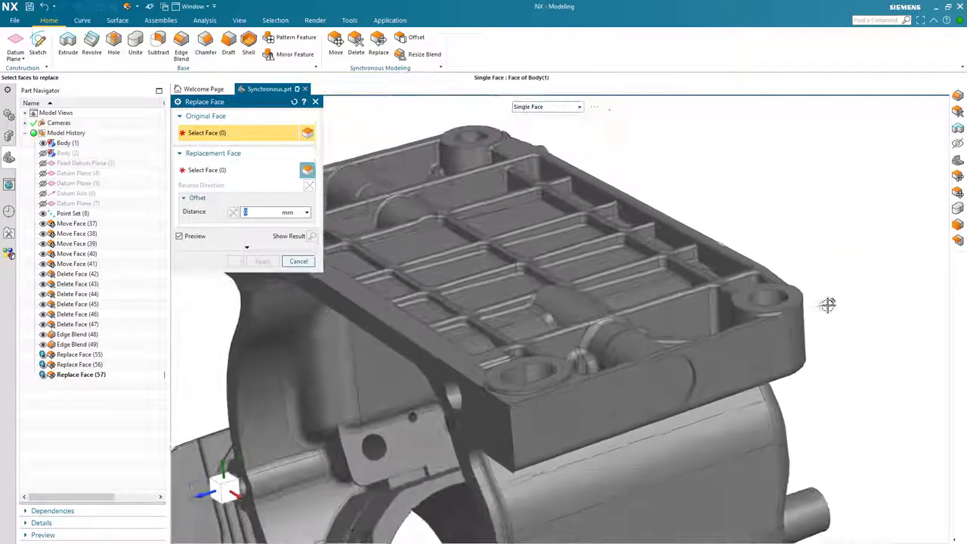
scroll(827, 303, up, 8)
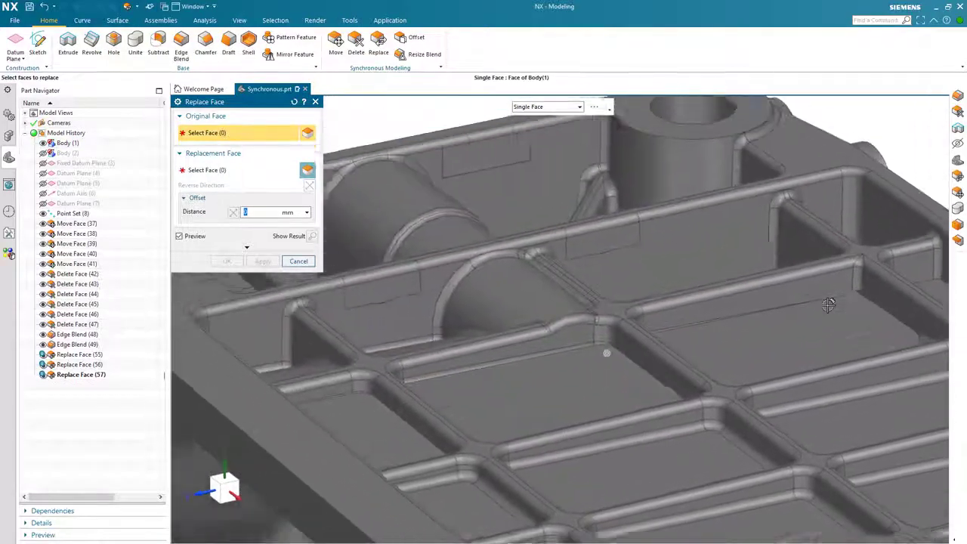
scroll(828, 304, up, 4)
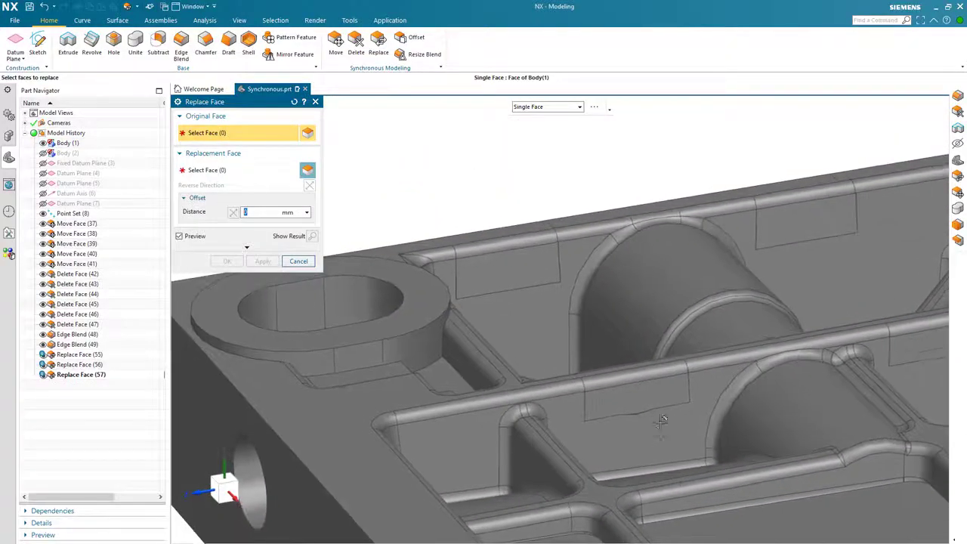
click(651, 395)
click(657, 421)
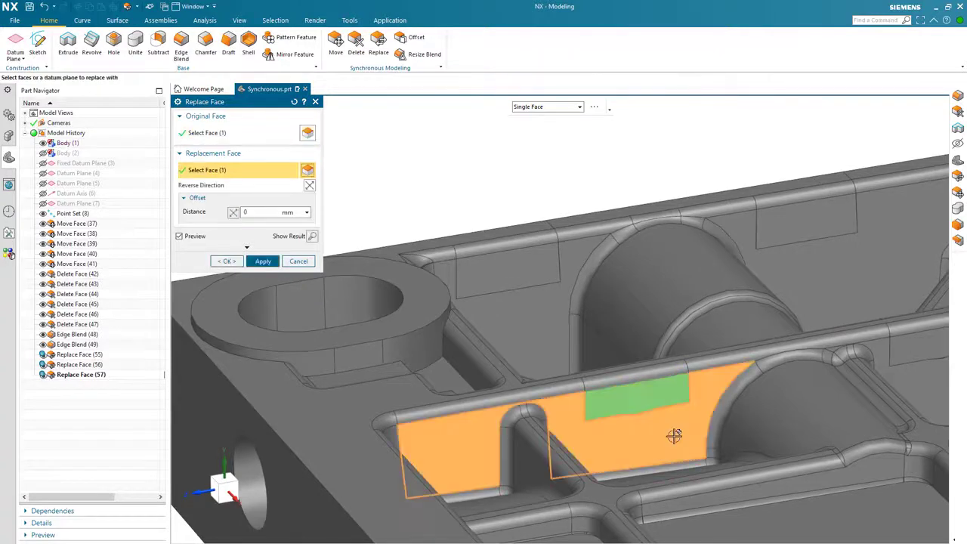
middle_click(674, 436)
middle_drag(674, 436, 858, 355)
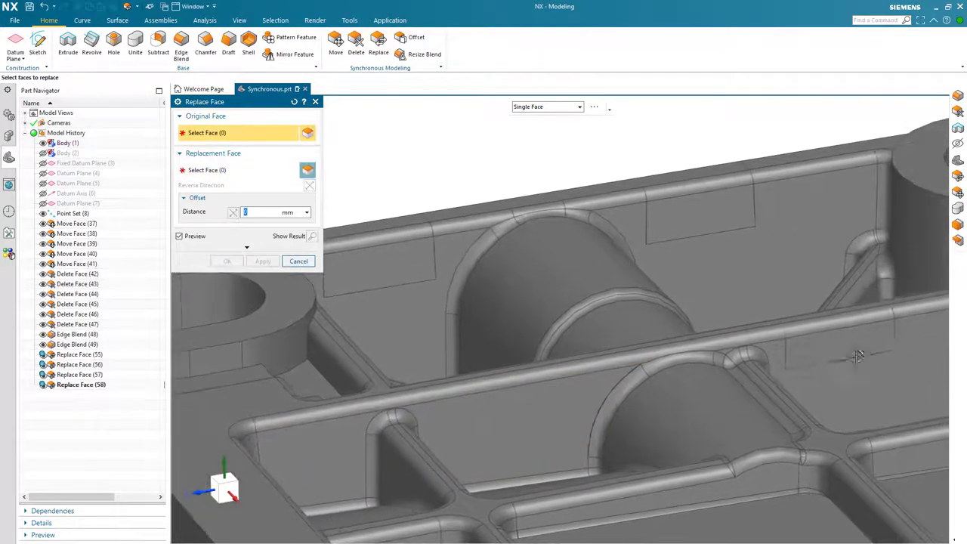
click(853, 373)
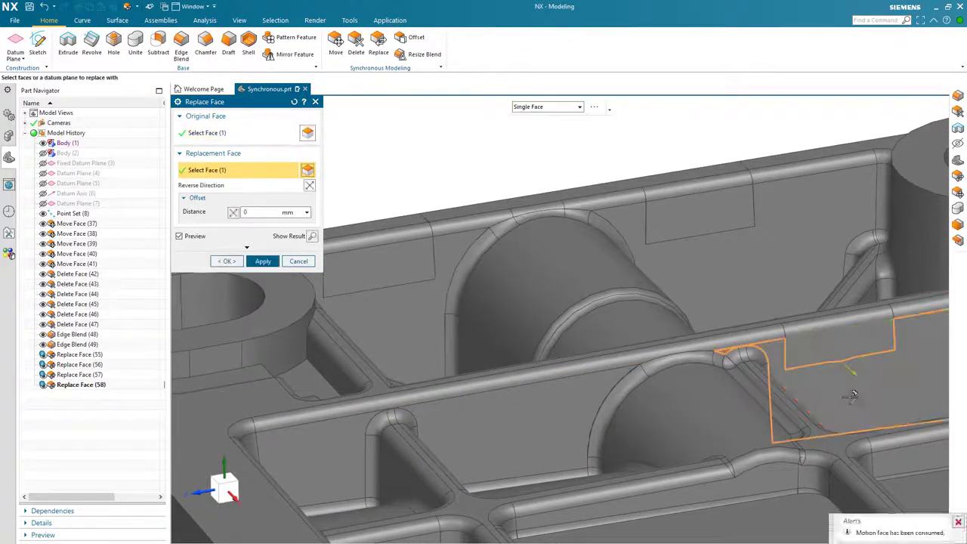
middle_click(857, 359)
Step: Replace the two rectangular pad faces on the inside of the outer rim, either side of the cylinder, with the surrounding wall faces
middle_drag(534, 341, 445, 281)
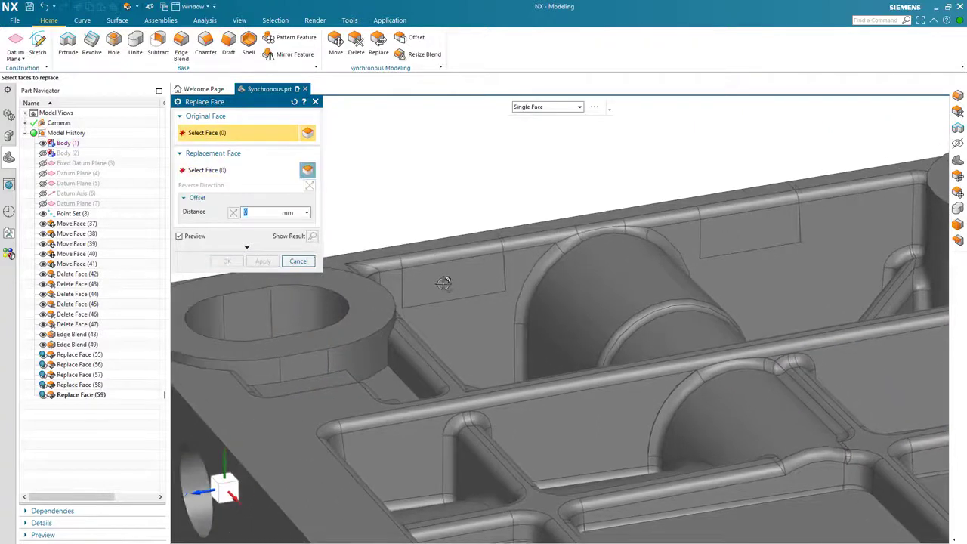
click(462, 293)
click(474, 320)
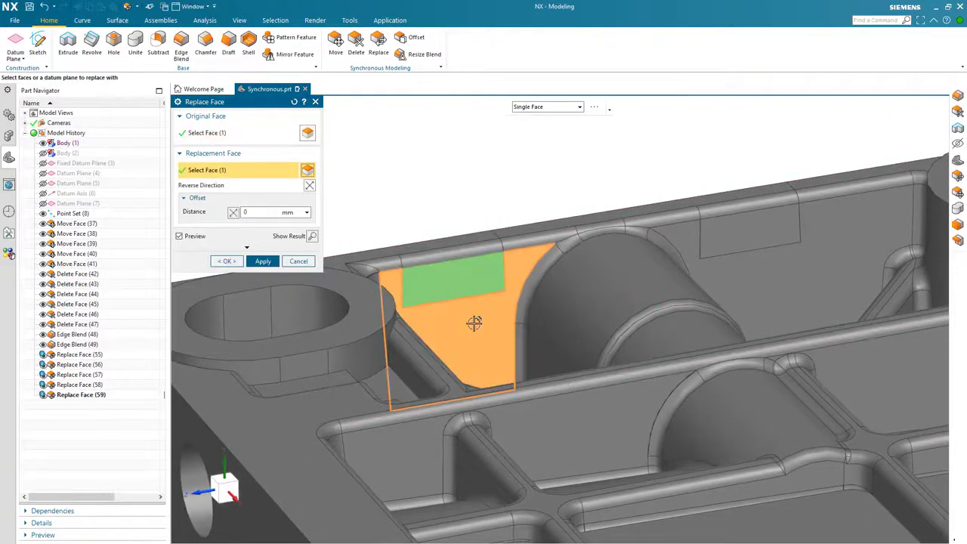
middle_click(474, 323)
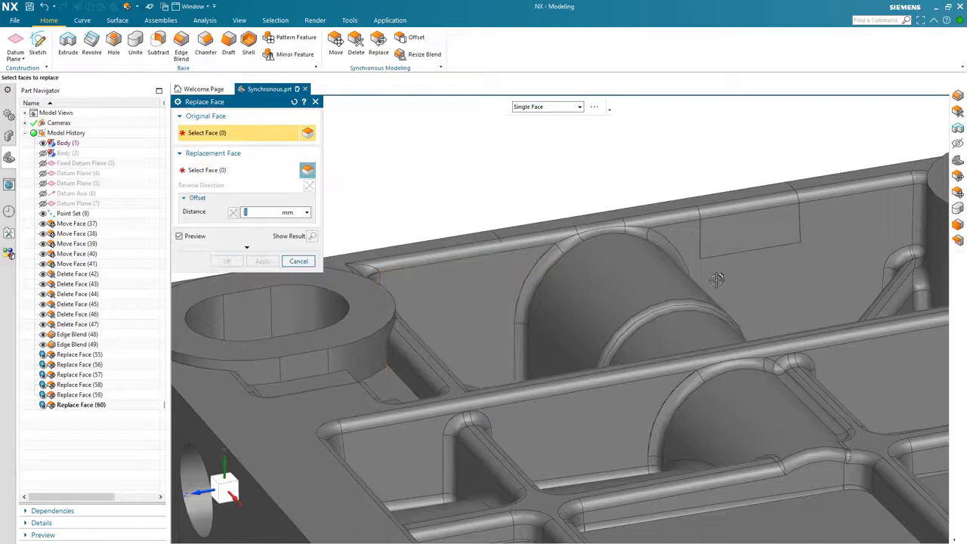
click(749, 237)
click(757, 272)
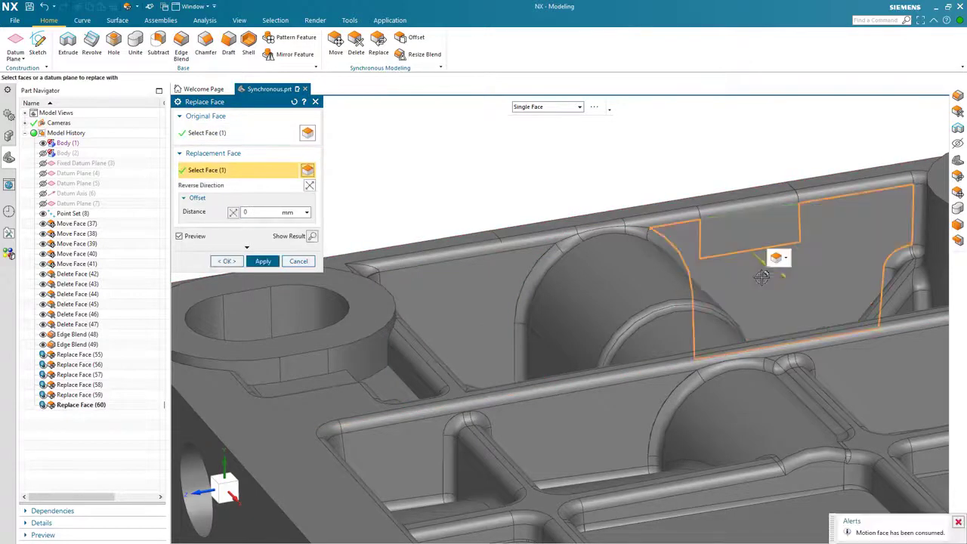
middle_click(761, 276)
Step: Replace the narrow top face of the outer rim above the cylinder with the adjoining rim top face
middle_drag(765, 300, 695, 286)
click(692, 281)
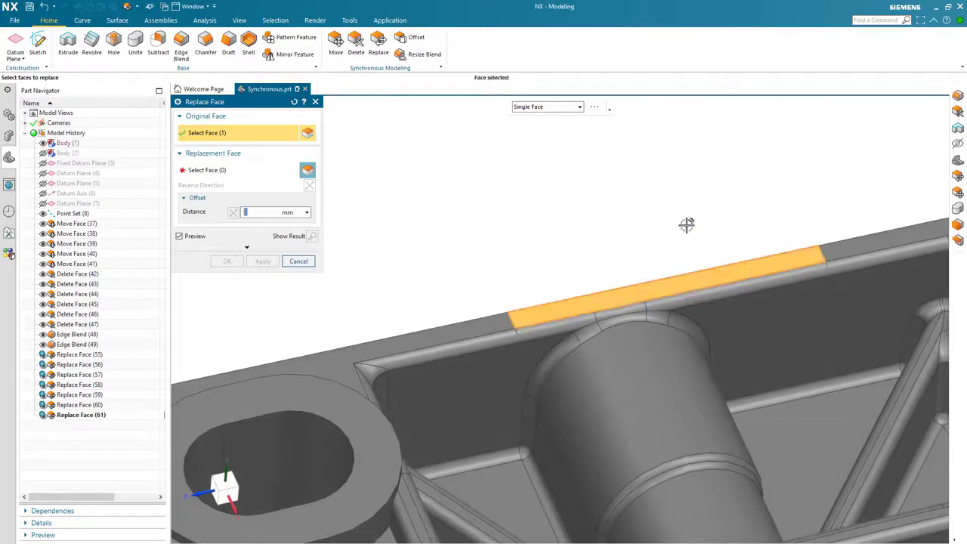
middle_click(809, 229)
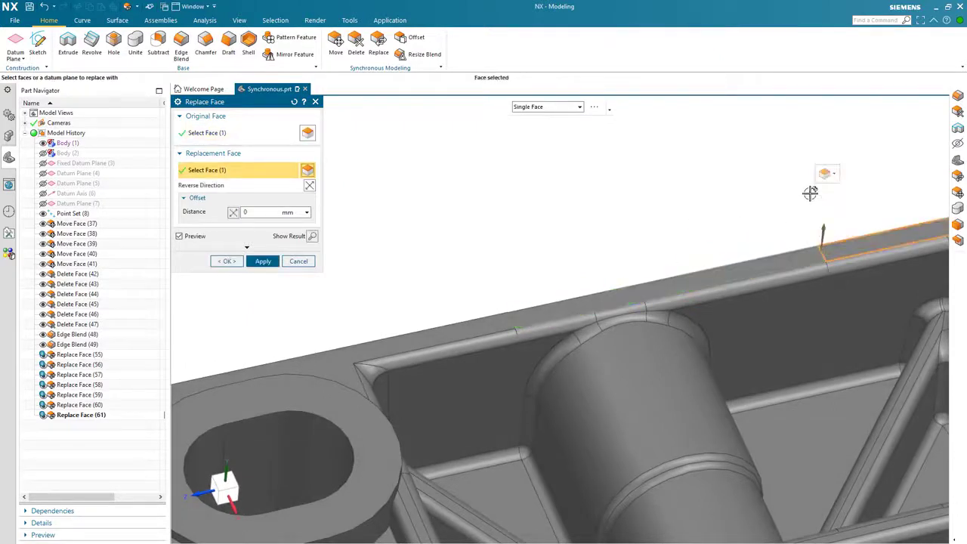
middle_click(754, 193)
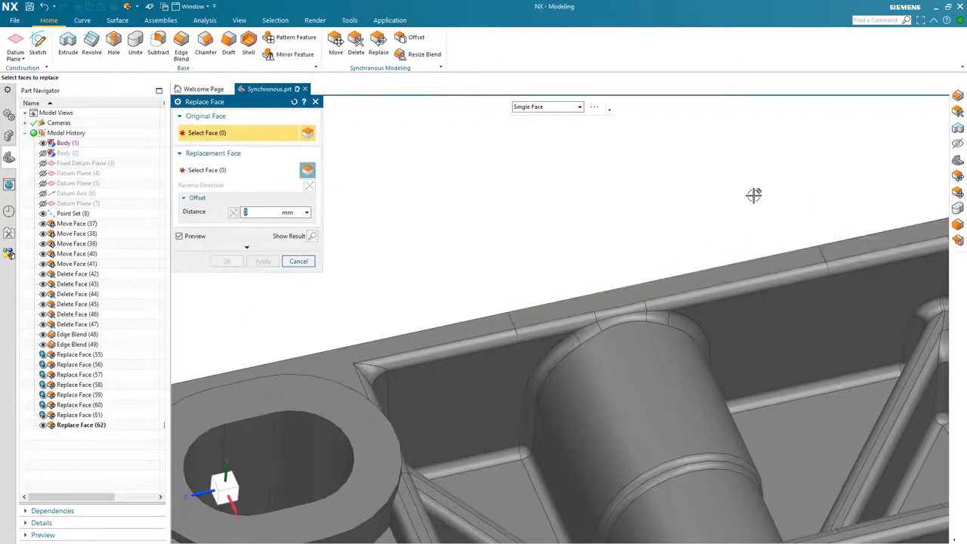
Step: Replace the top faces of the two cross ribs between the cooling fins with the adjacent long fin's top face, and close the command
middle_drag(504, 268, 506, 316)
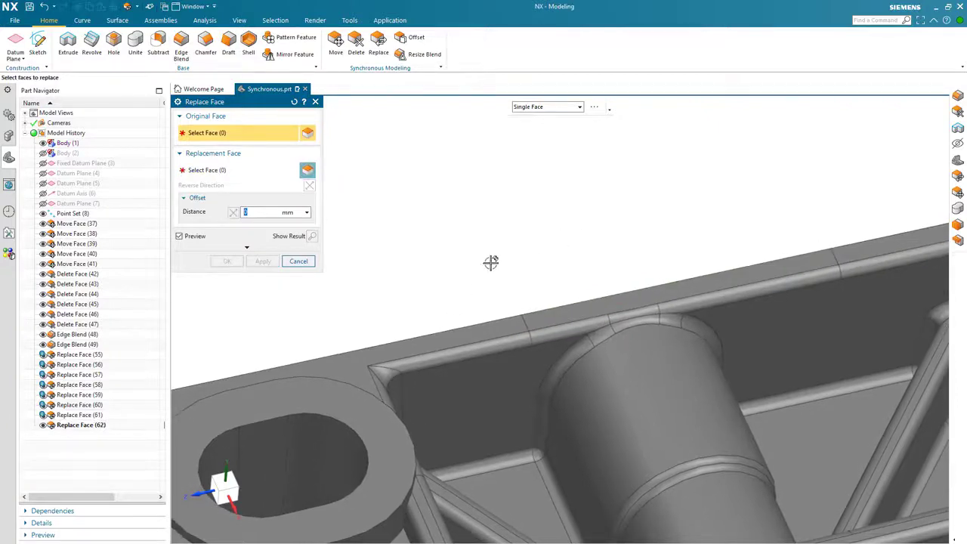
middle_drag(491, 262, 652, 221)
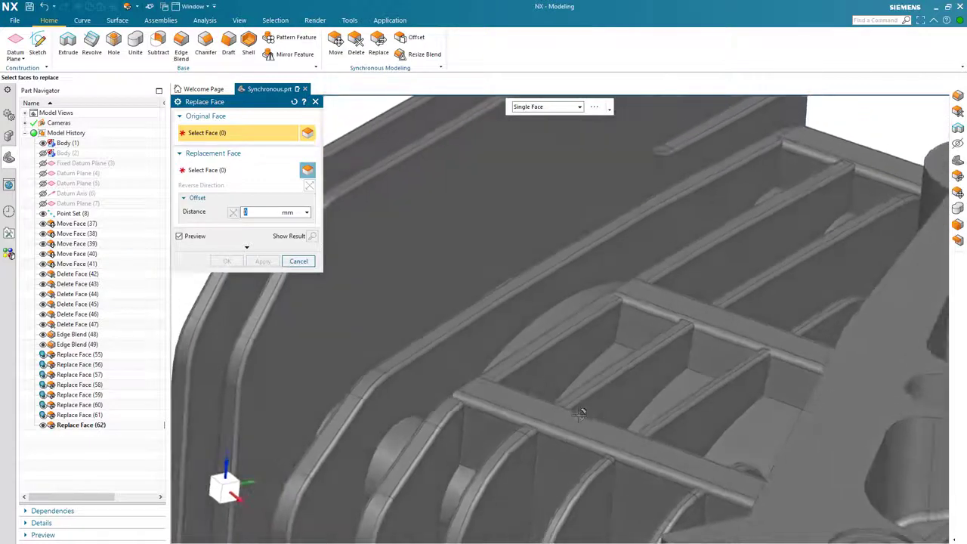
click(570, 417)
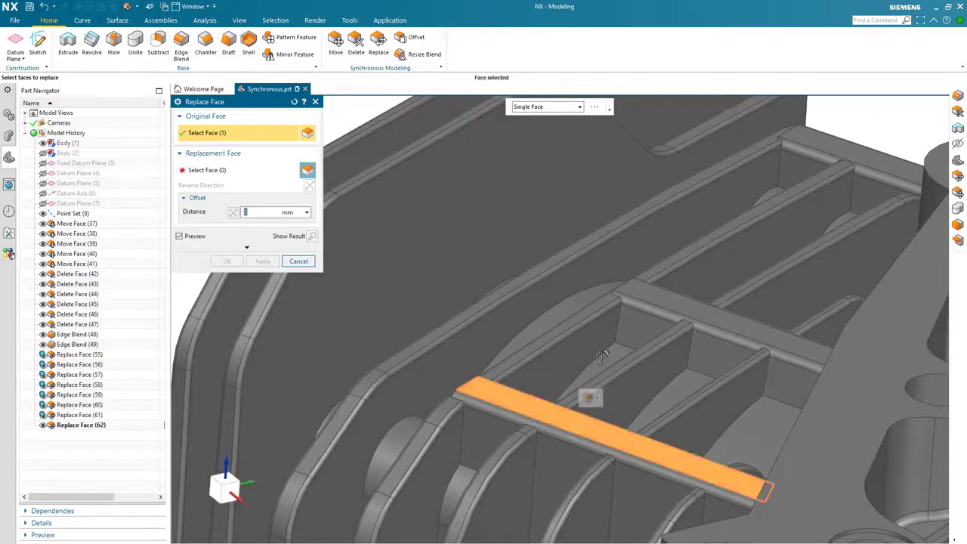
click(684, 313)
middle_click(704, 332)
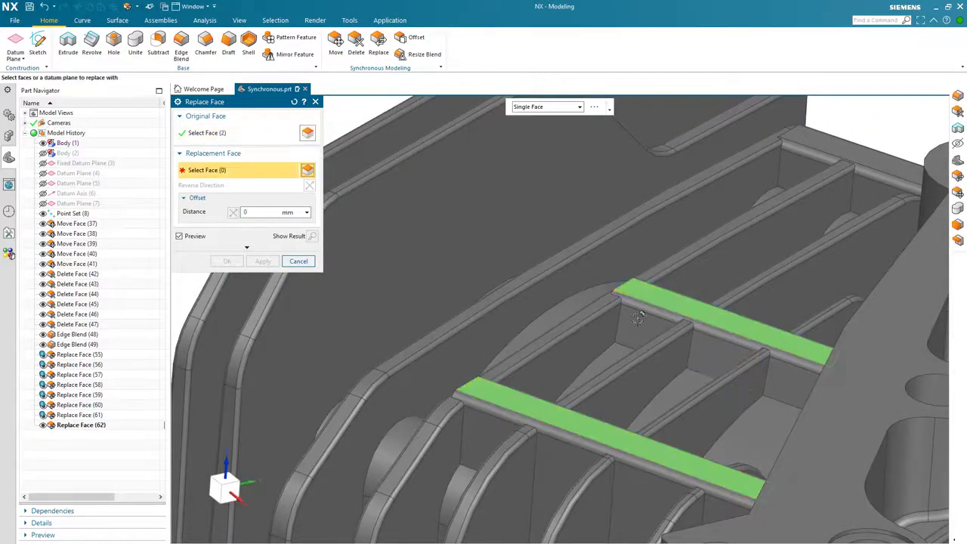
click(583, 316)
middle_click(630, 339)
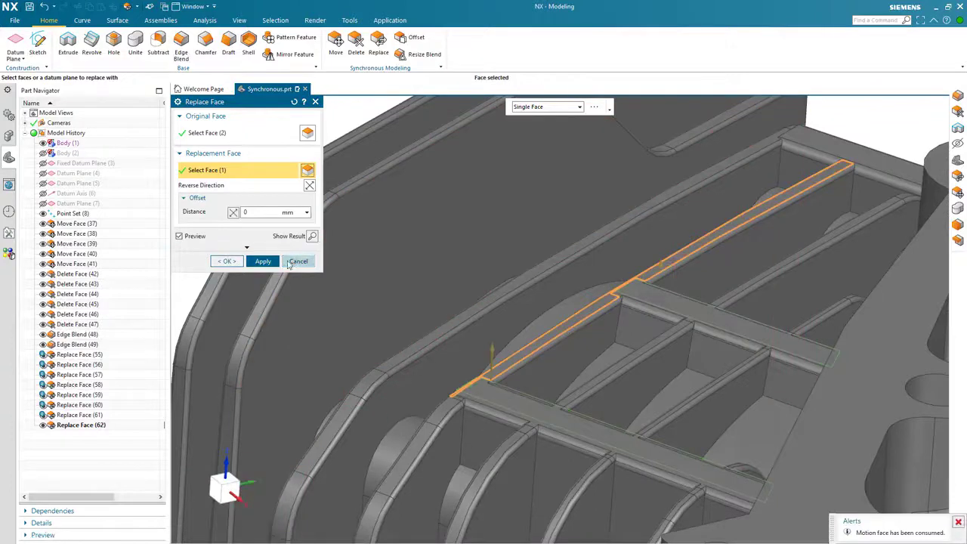
click(261, 261)
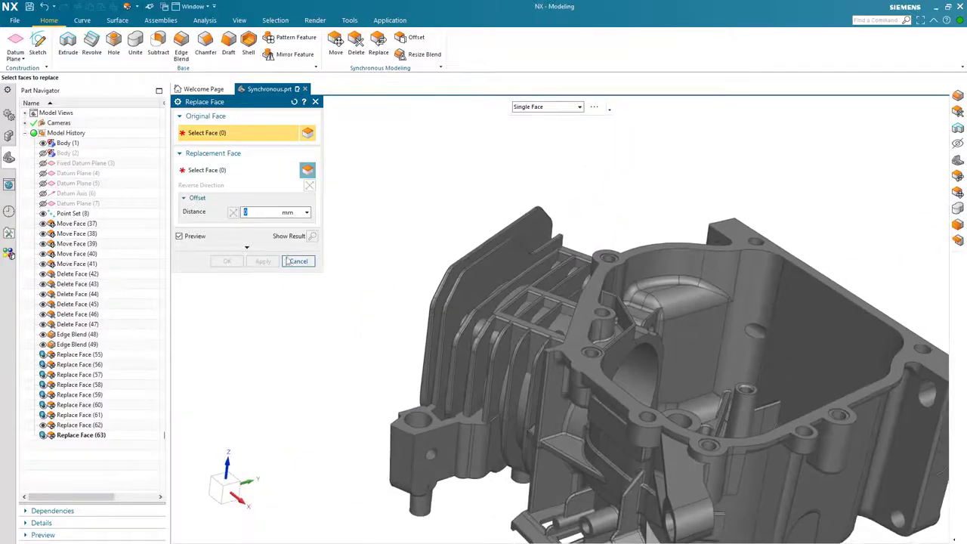
click(299, 262)
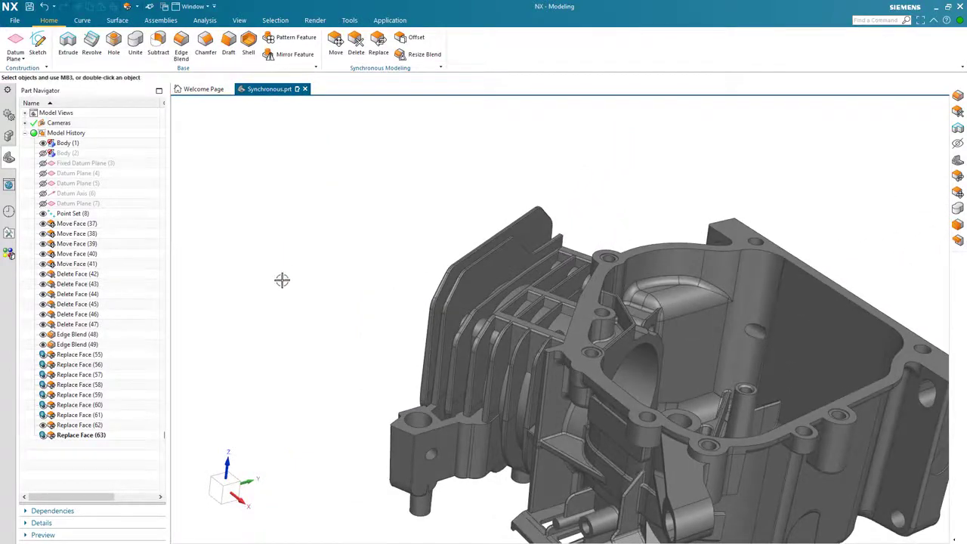
Step: Show the curved sheet Body (2) and use Replace Face to extend the cylinder's flat end face to it
right_click(94, 156)
click(113, 161)
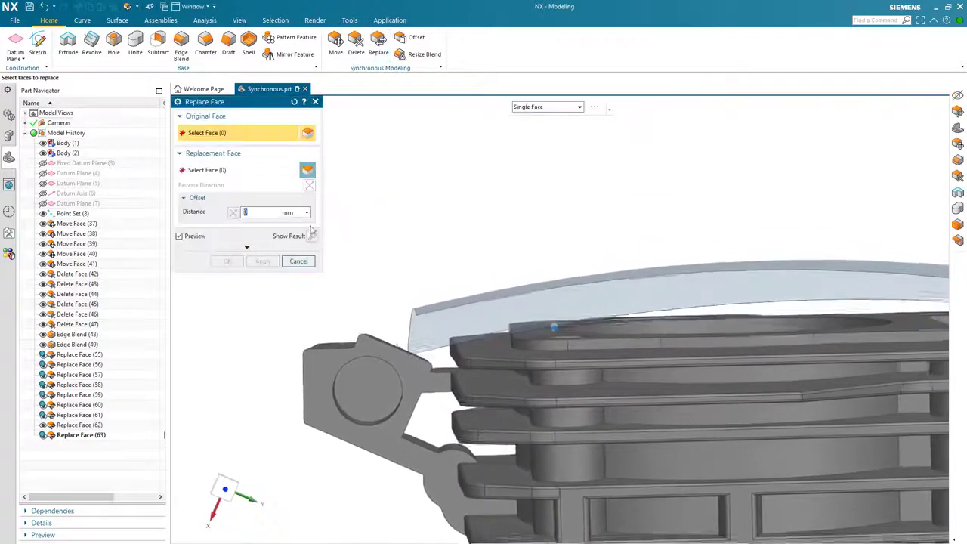
middle_click(521, 224)
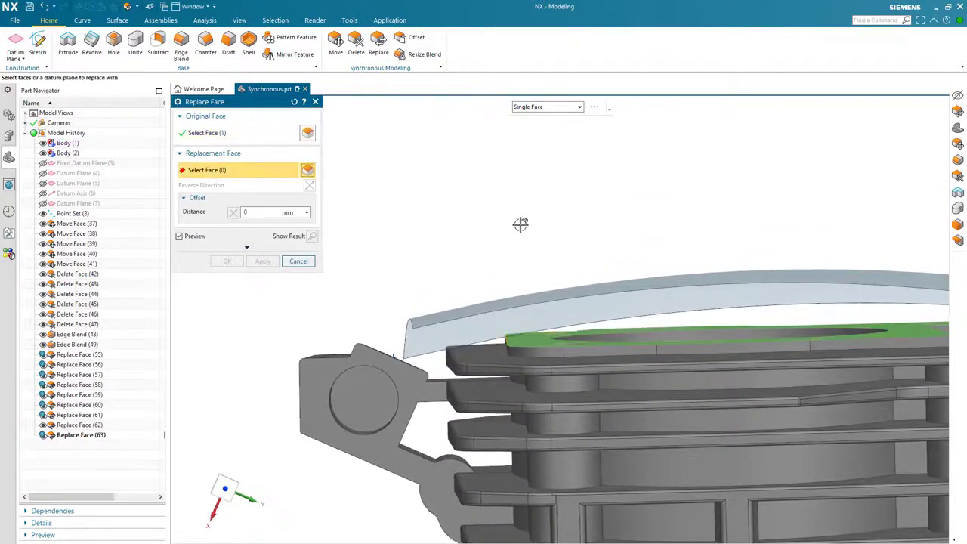
click(520, 294)
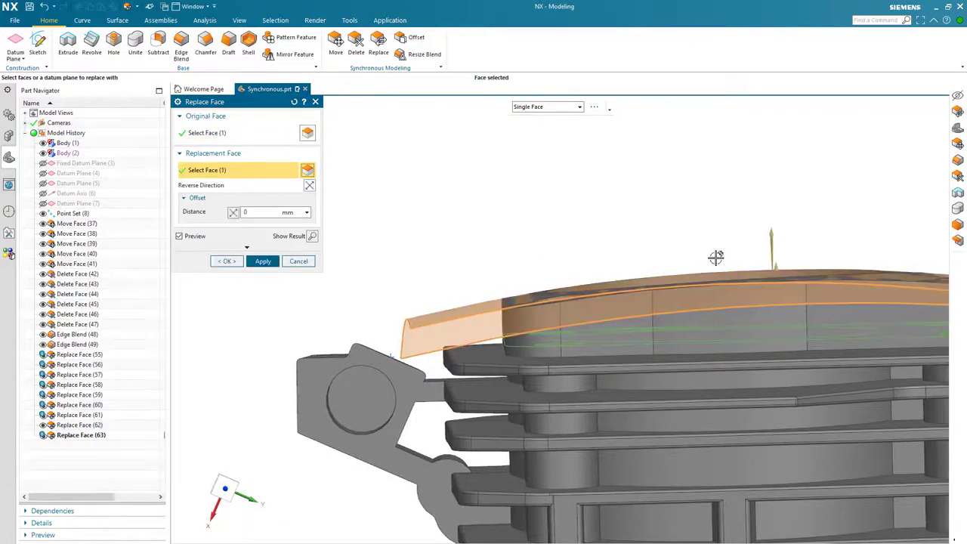
Step: Set the replacement offset to 2 mm, direct it to the inner side of the curved sheet, and finish Replace Face
middle_drag(715, 258, 709, 302)
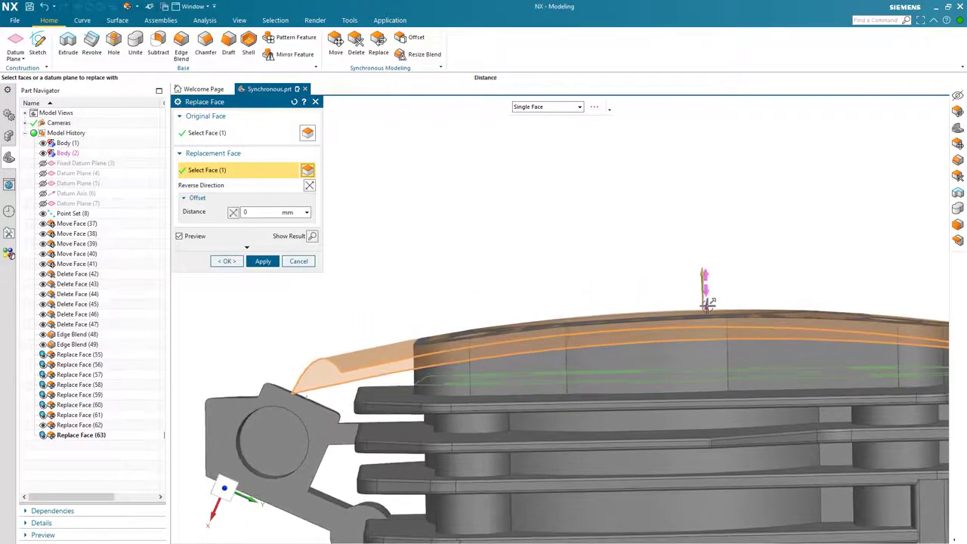
drag(705, 298, 705, 294)
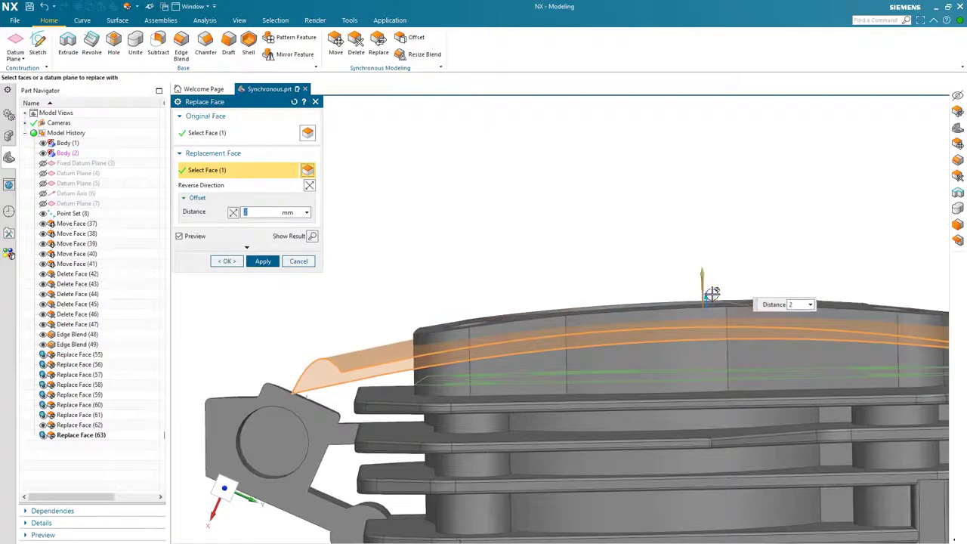
click(704, 294)
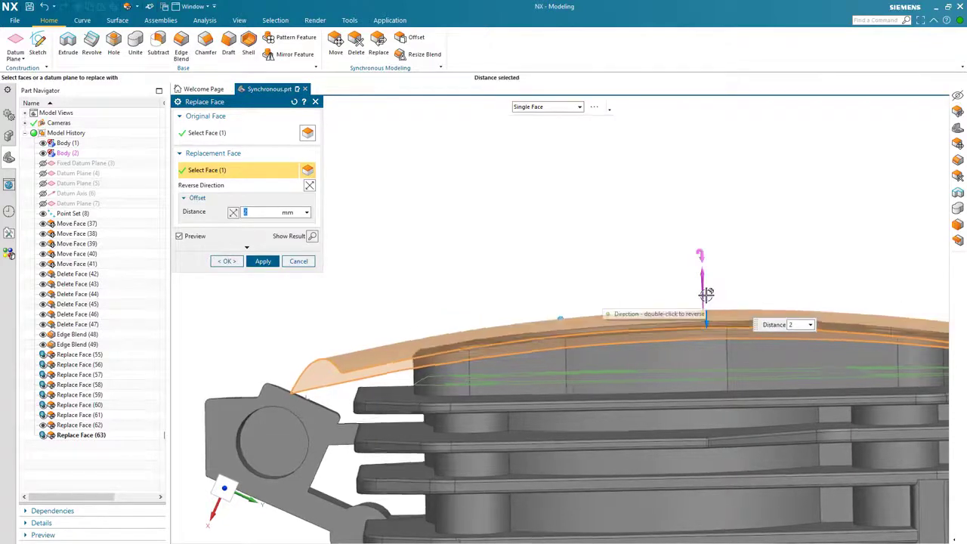
middle_drag(703, 283, 669, 281)
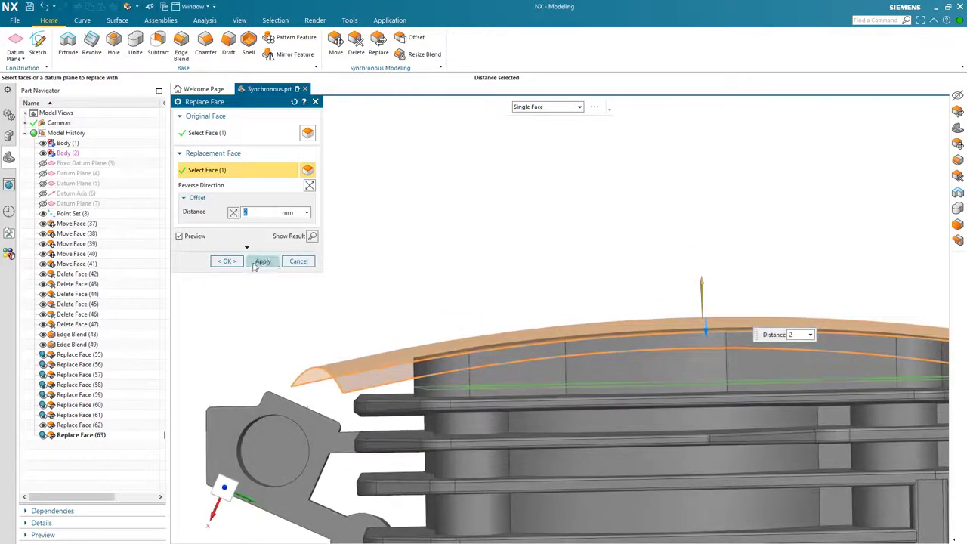
click(229, 261)
Step: Hide the curved sheet Body (2) above the cylinder
middle_drag(229, 264, 335, 350)
click(339, 364)
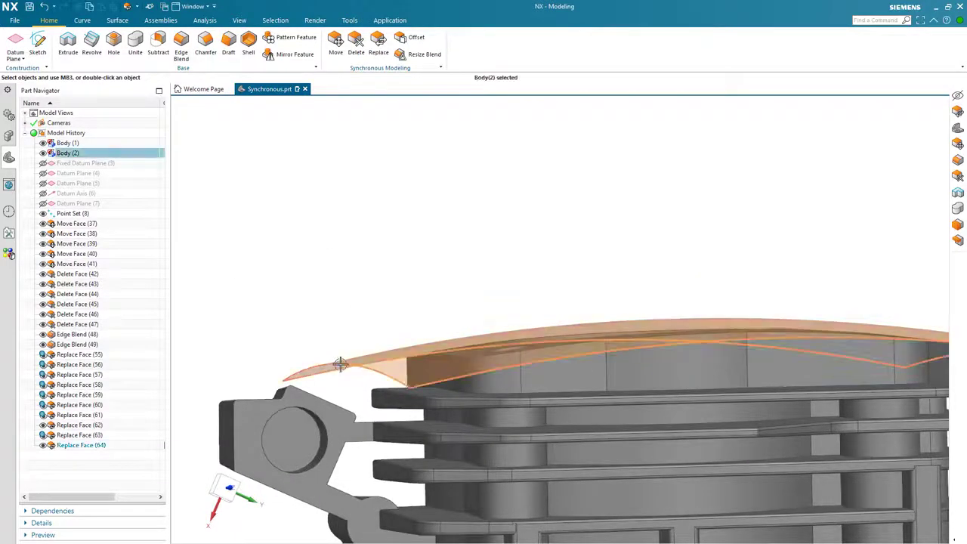
right_click(340, 364)
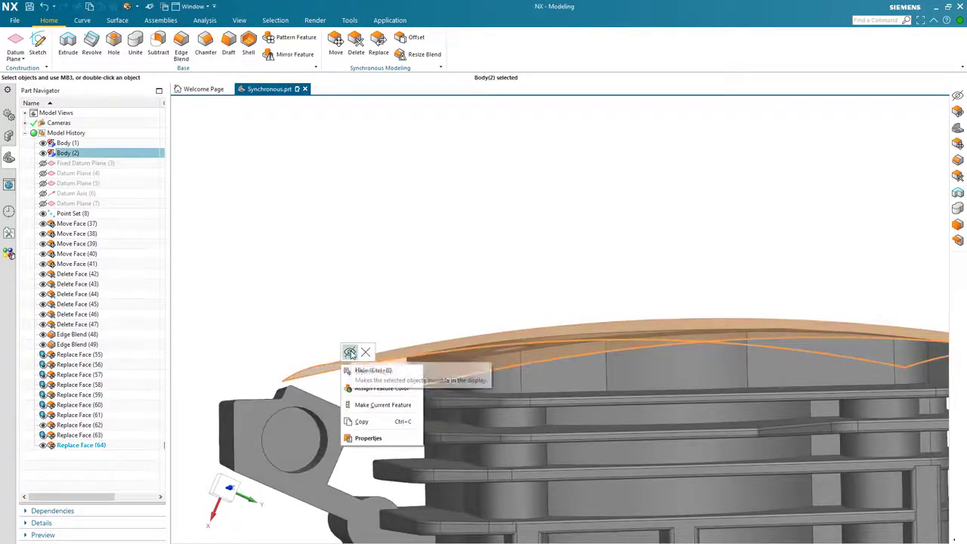
click(350, 352)
Step: Show Fixed Datum Plane (3) across the bosses on the housing side
shift+middle_drag(287, 206, 289, 206)
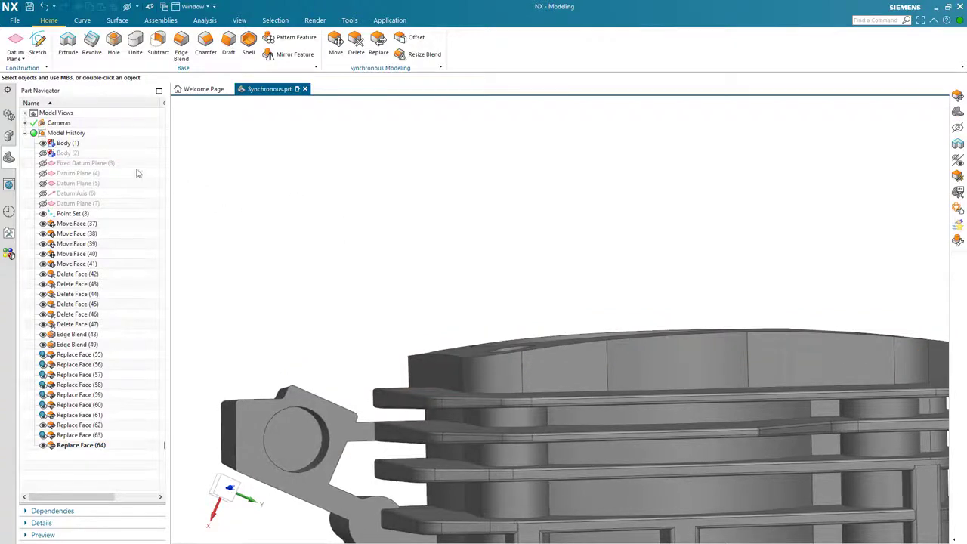
right_click(102, 165)
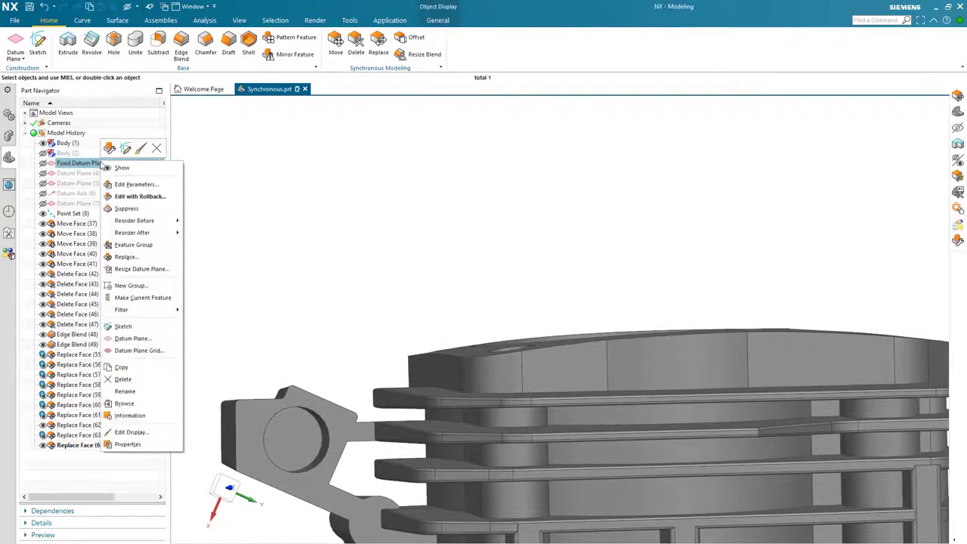
click(121, 168)
scroll(294, 240, down, 5)
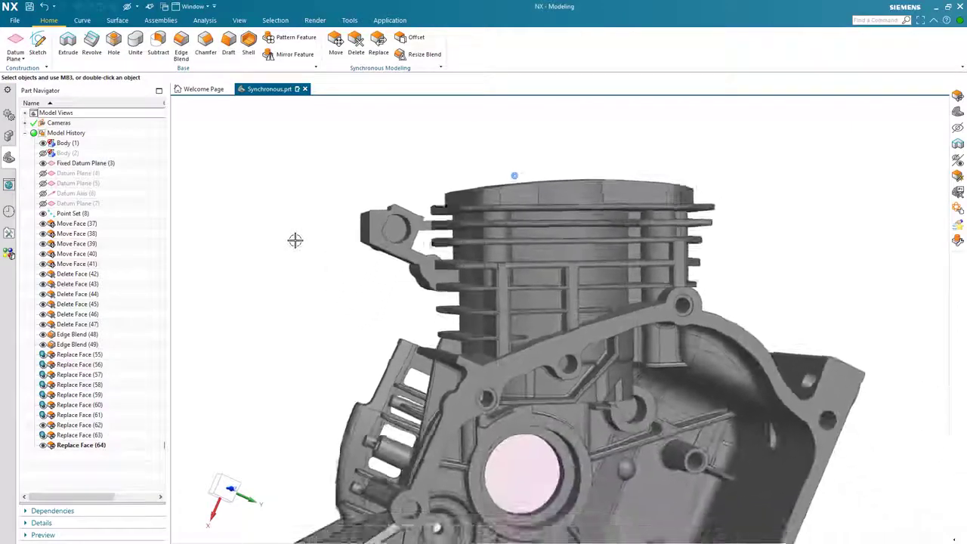
middle_drag(294, 240, 364, 111)
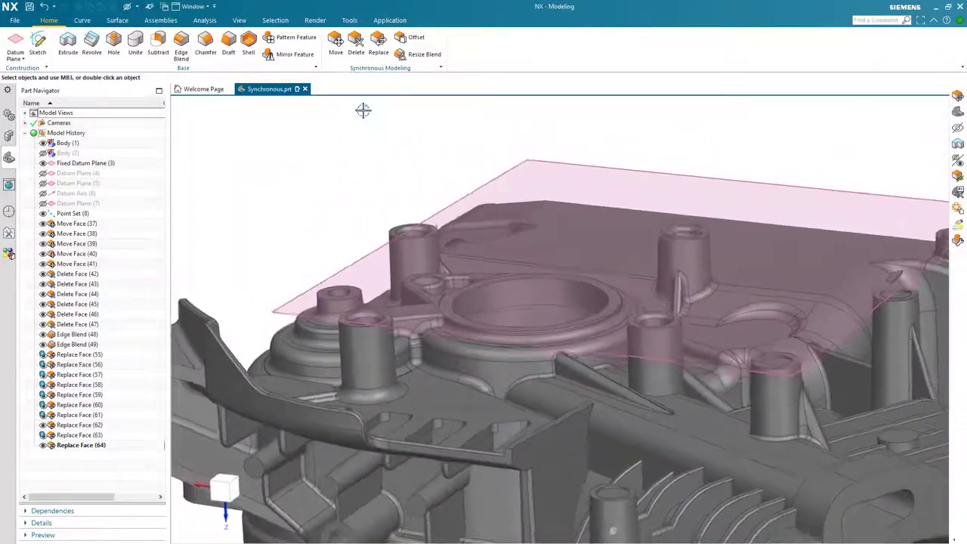
Step: Use Replace Face on the top faces of four bosses near the datum plane's edges, with the fixed datum plane as replacement
click(378, 46)
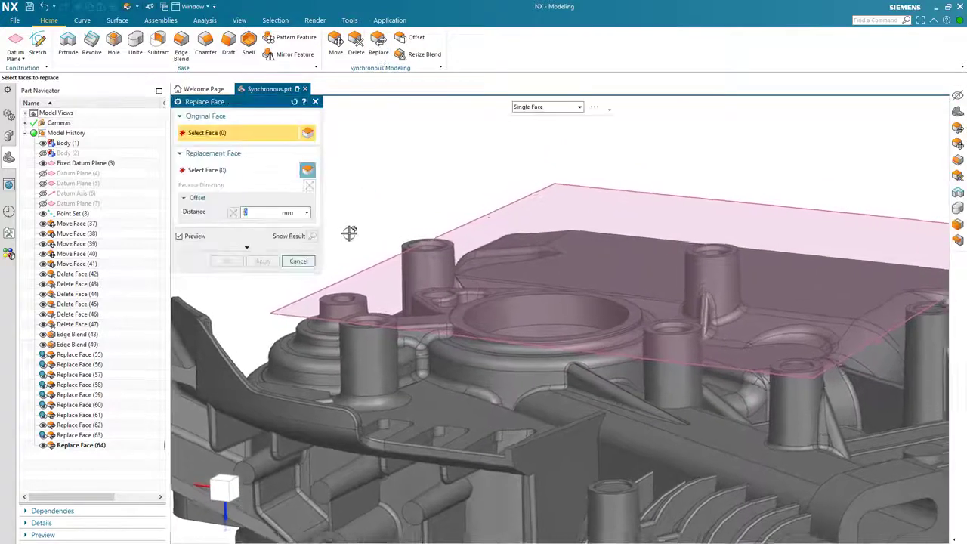
middle_drag(348, 233, 658, 345)
click(381, 314)
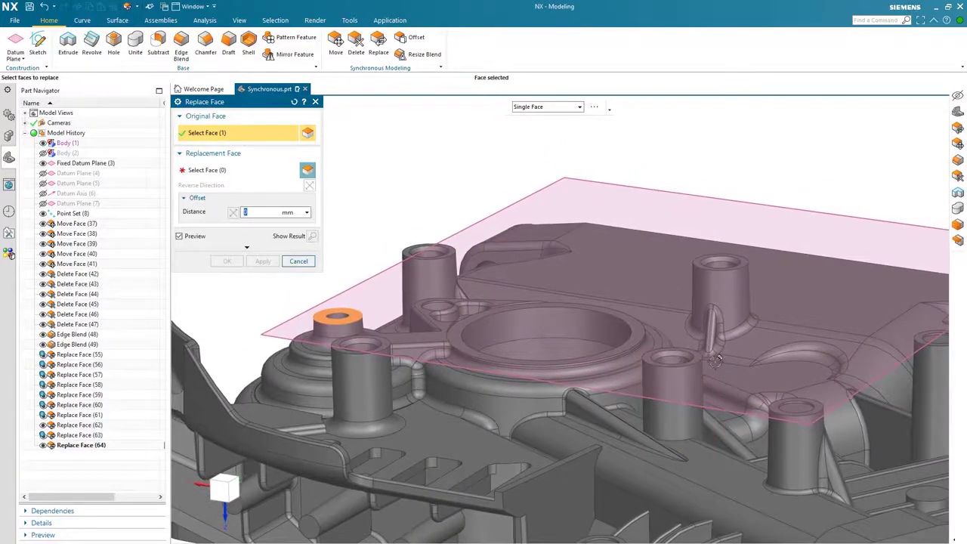
click(811, 408)
middle_drag(812, 407, 831, 336)
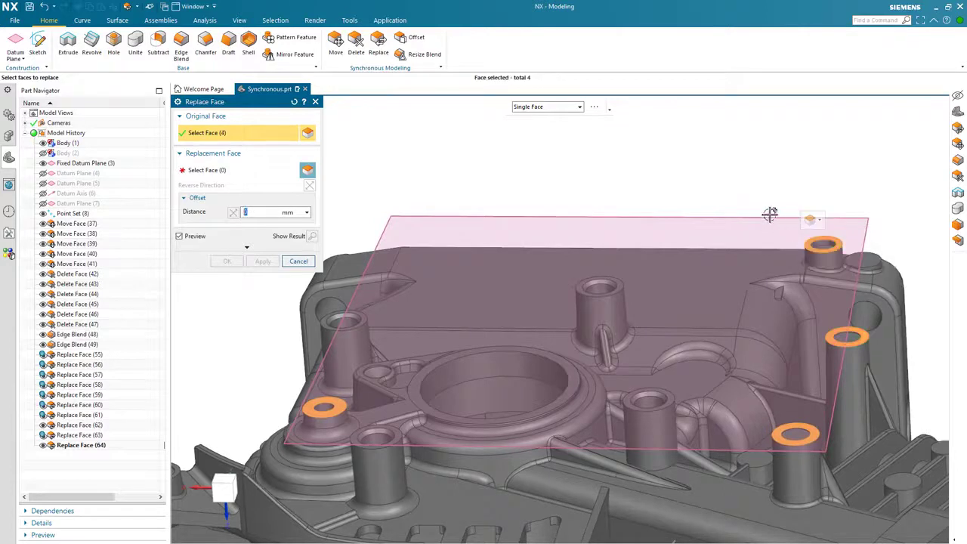
middle_drag(716, 180, 717, 179)
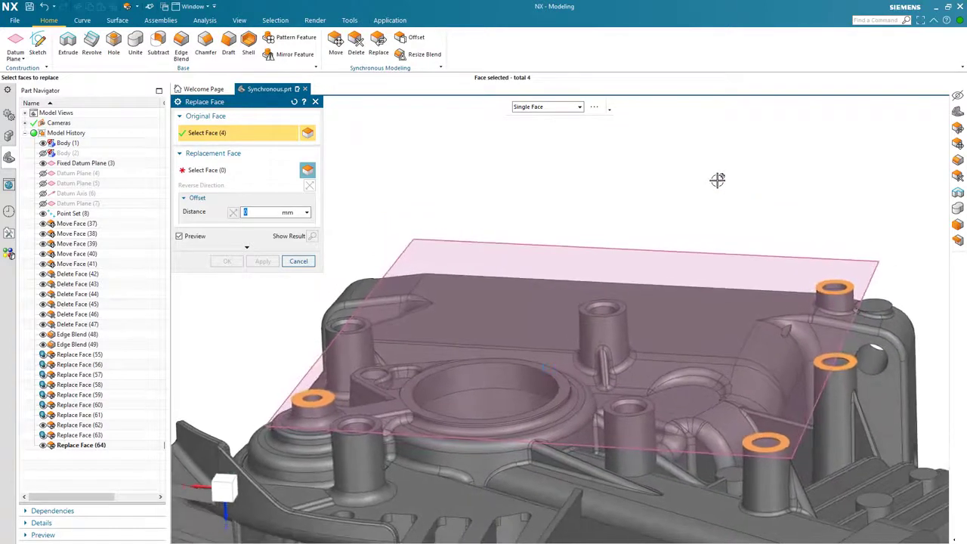
middle_click(716, 179)
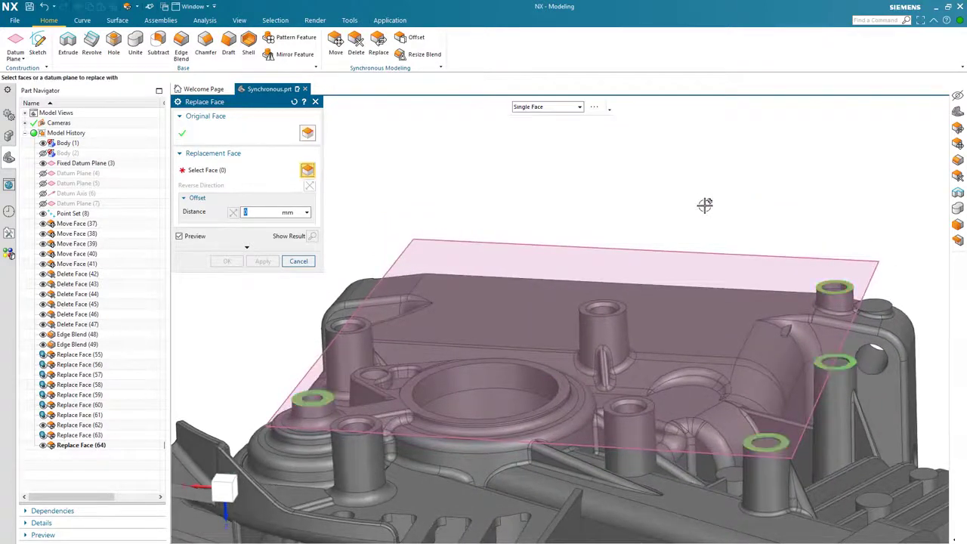
click(694, 251)
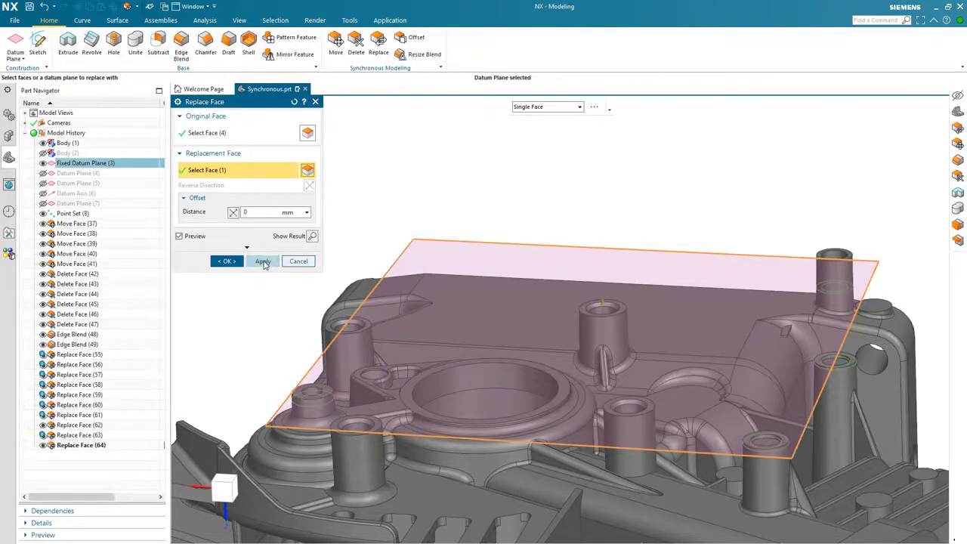
Step: Set the replacement offset to 2 mm on the housing side of the datum plane and finish Replace Face
middle_drag(330, 268, 373, 271)
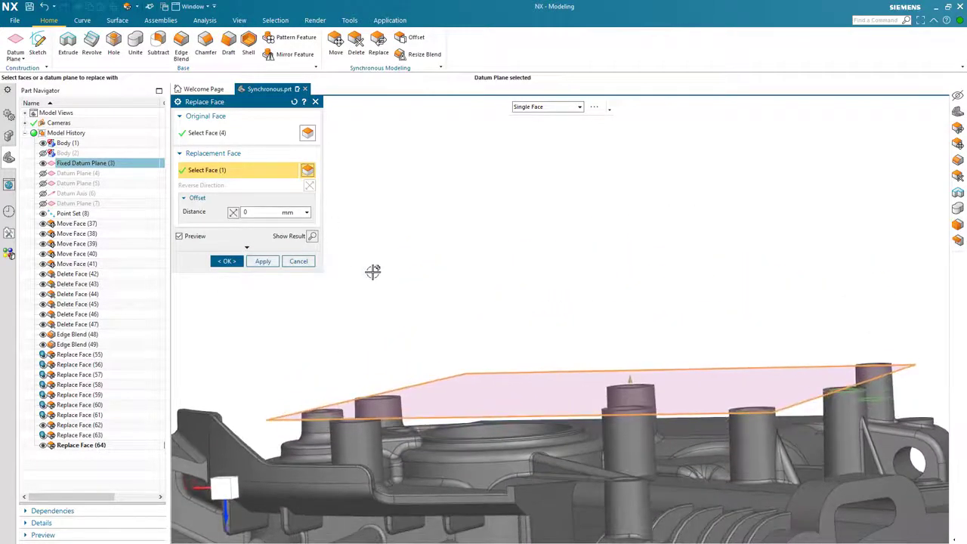
click(629, 378)
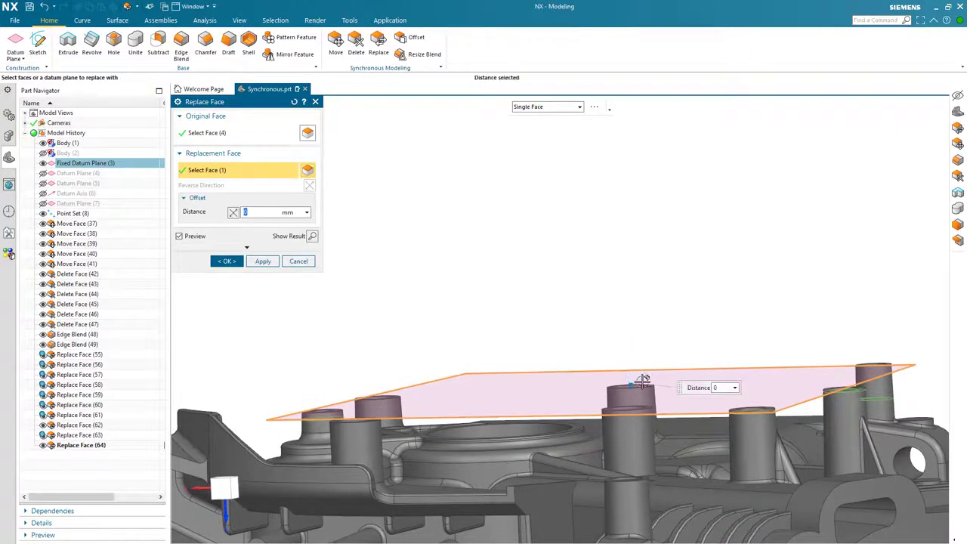
drag(642, 379, 631, 391)
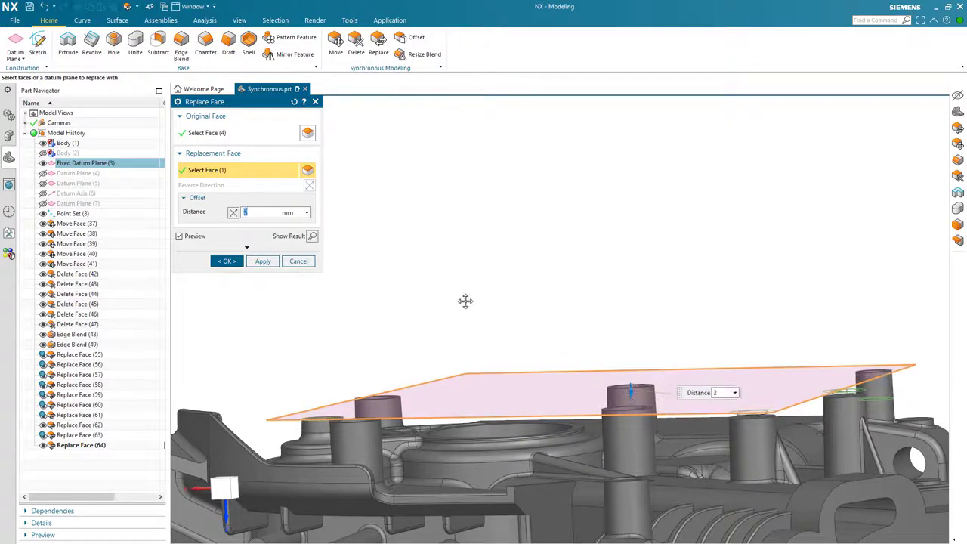
click(229, 262)
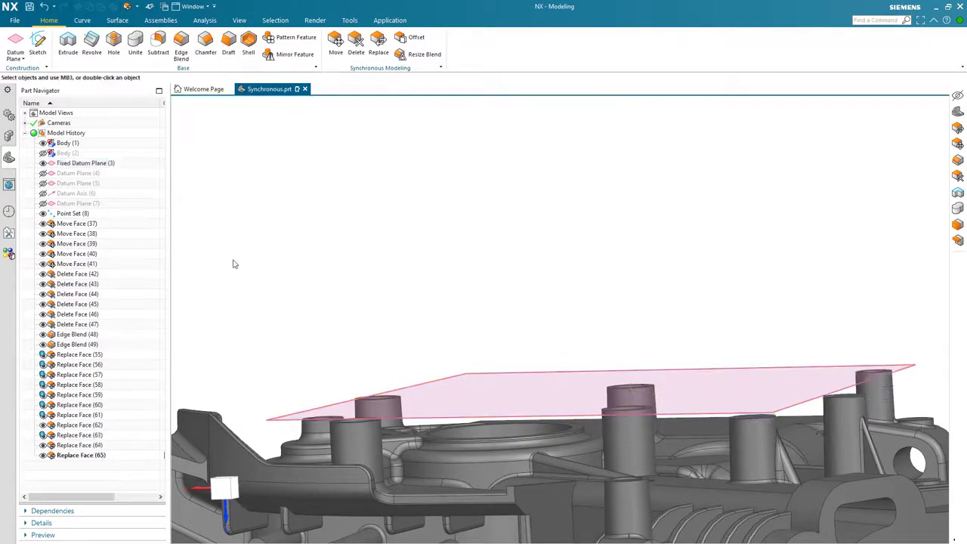
Step: Hide the fixed datum plane and fit the whole housing in view
click(477, 375)
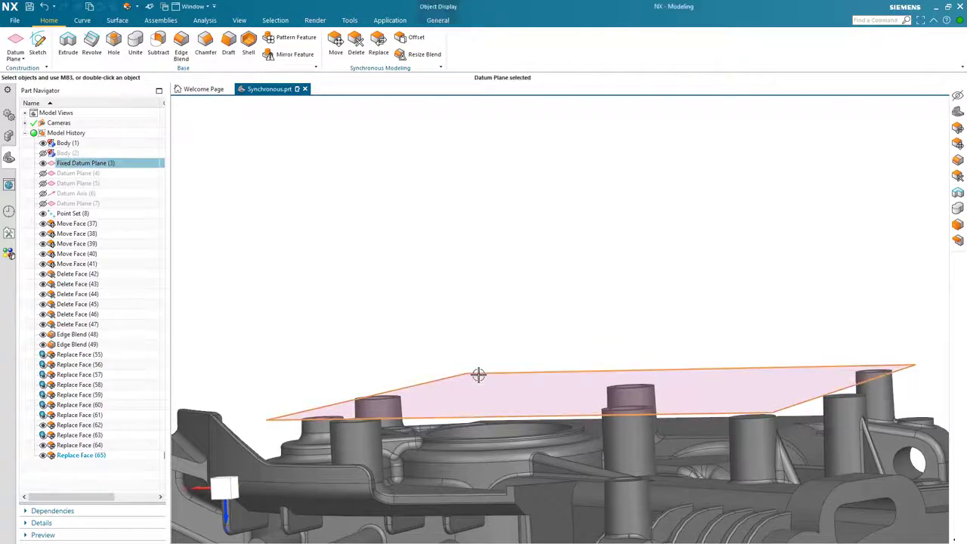
click(530, 358)
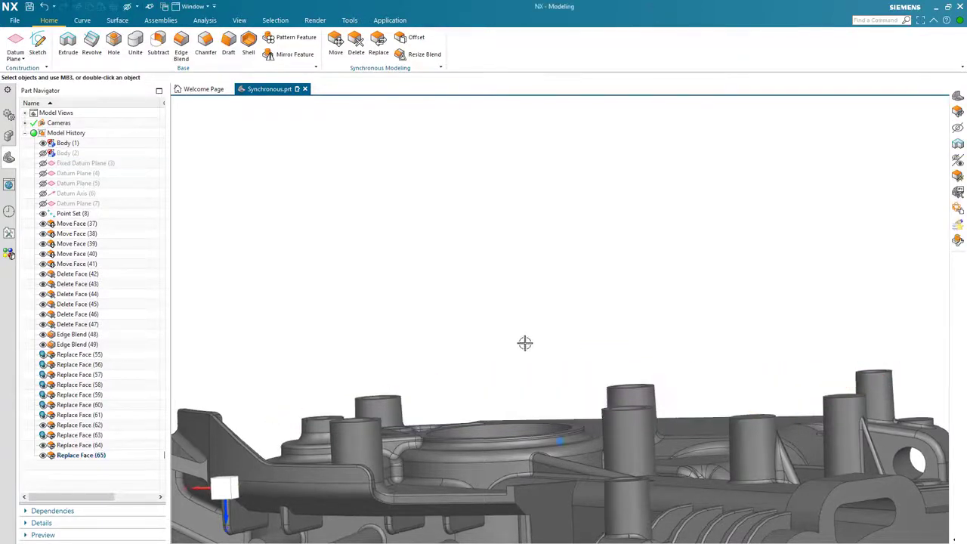
key(ctrl+f)
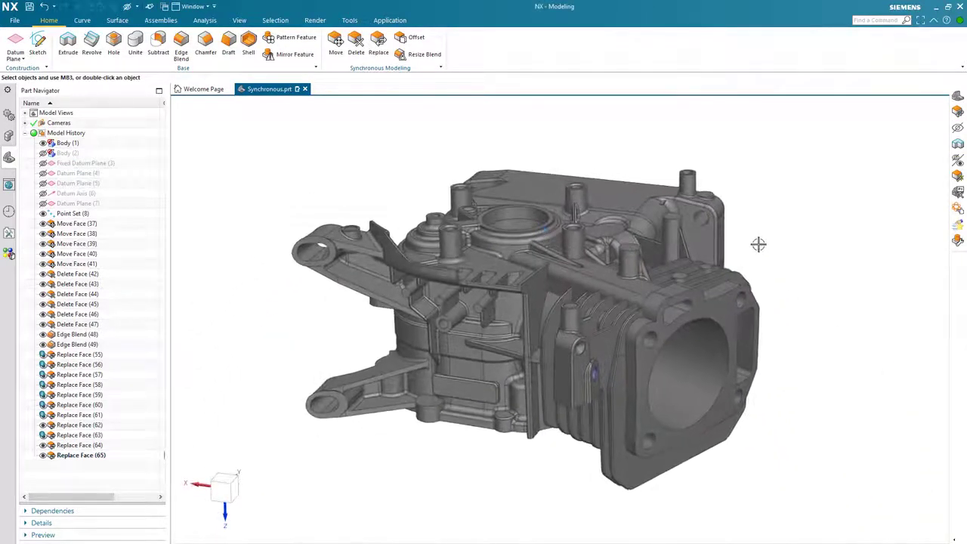